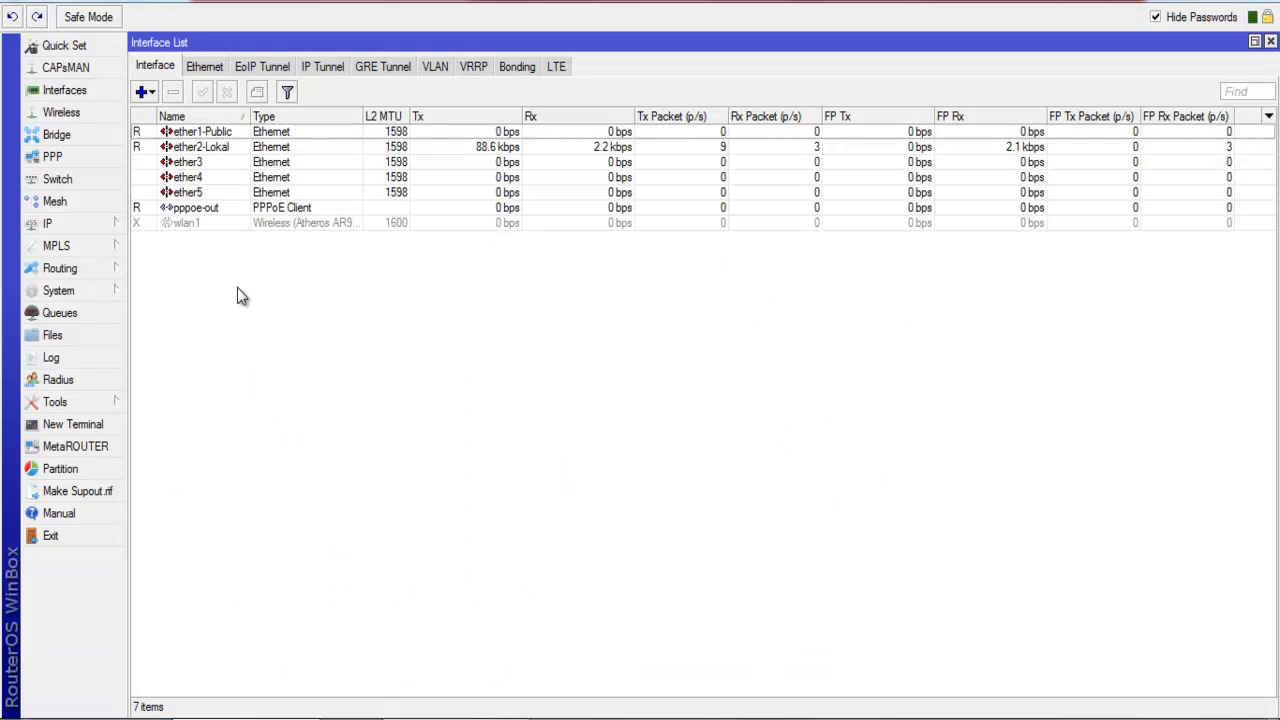
Enable the disabled wlan1 interface and view its Wireless tab settings.
{"action": "left_click", "coordinate": [212, 224]}
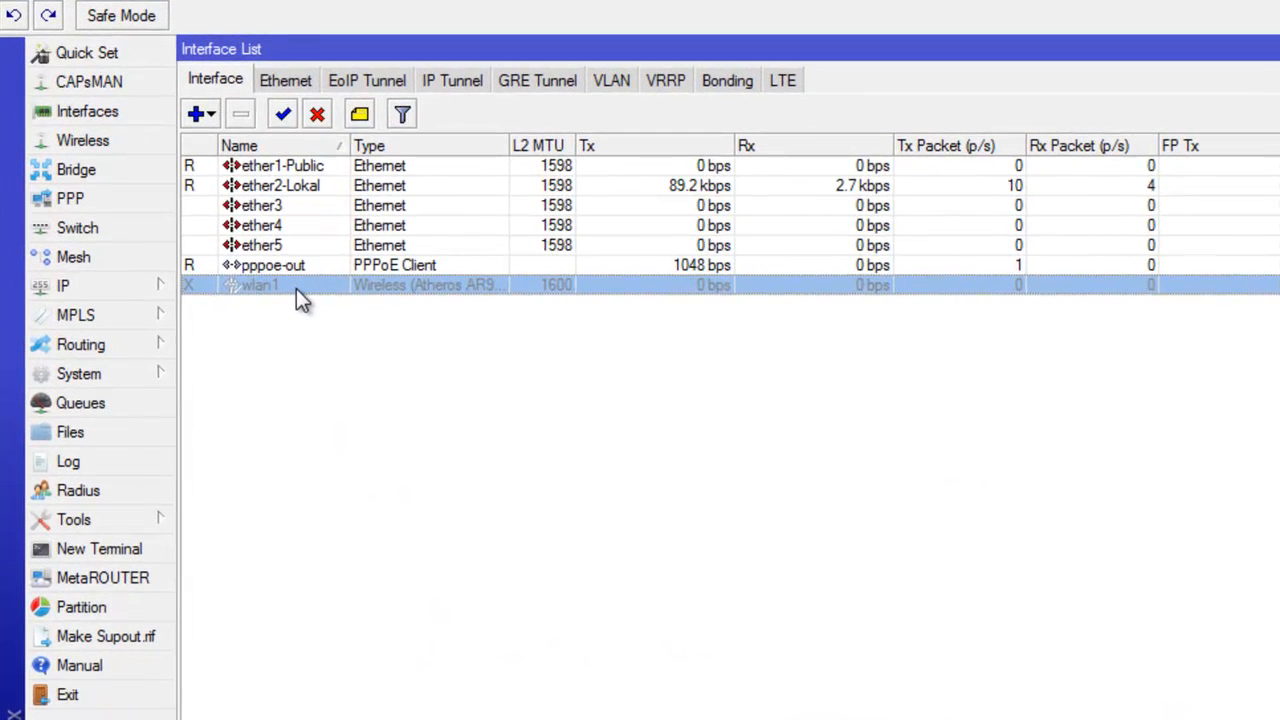
{"action": "left_click", "coordinate": [284, 116]}
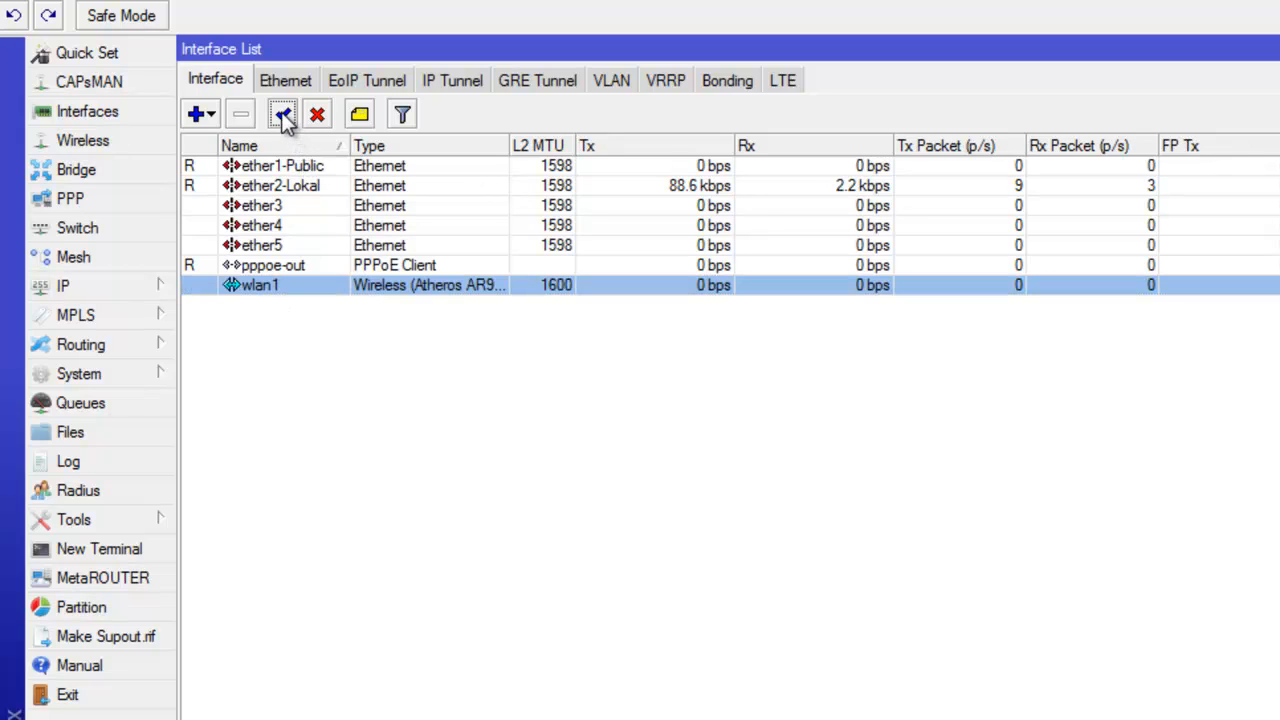
{"action": "double_click", "coordinate": [330, 288]}
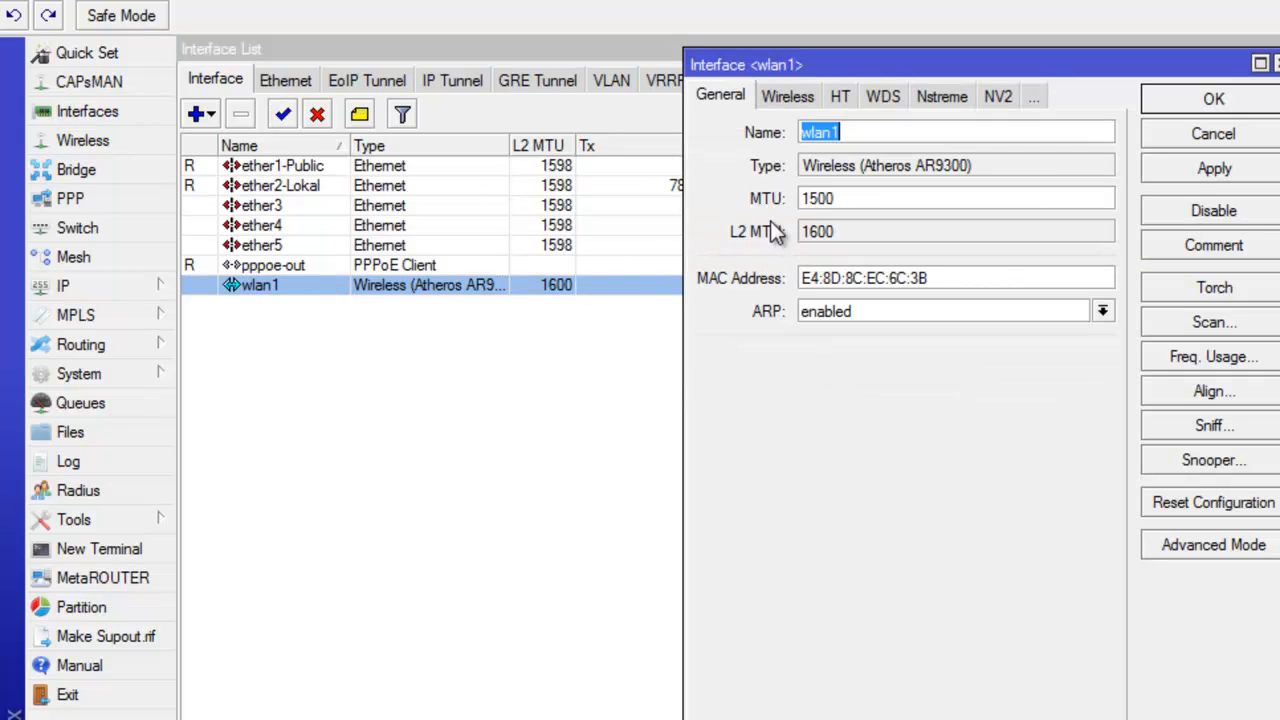
{"action": "left_click", "coordinate": [856, 132]}
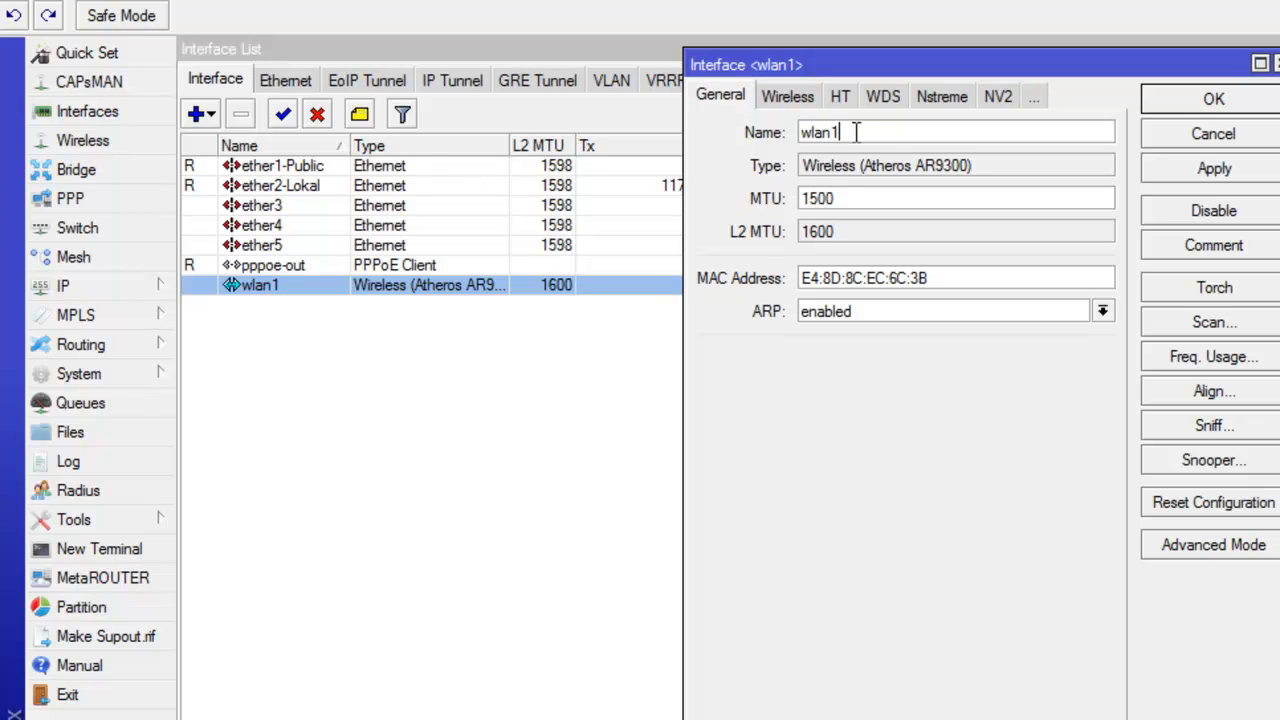
{"action": "left_click", "coordinate": [800, 104]}
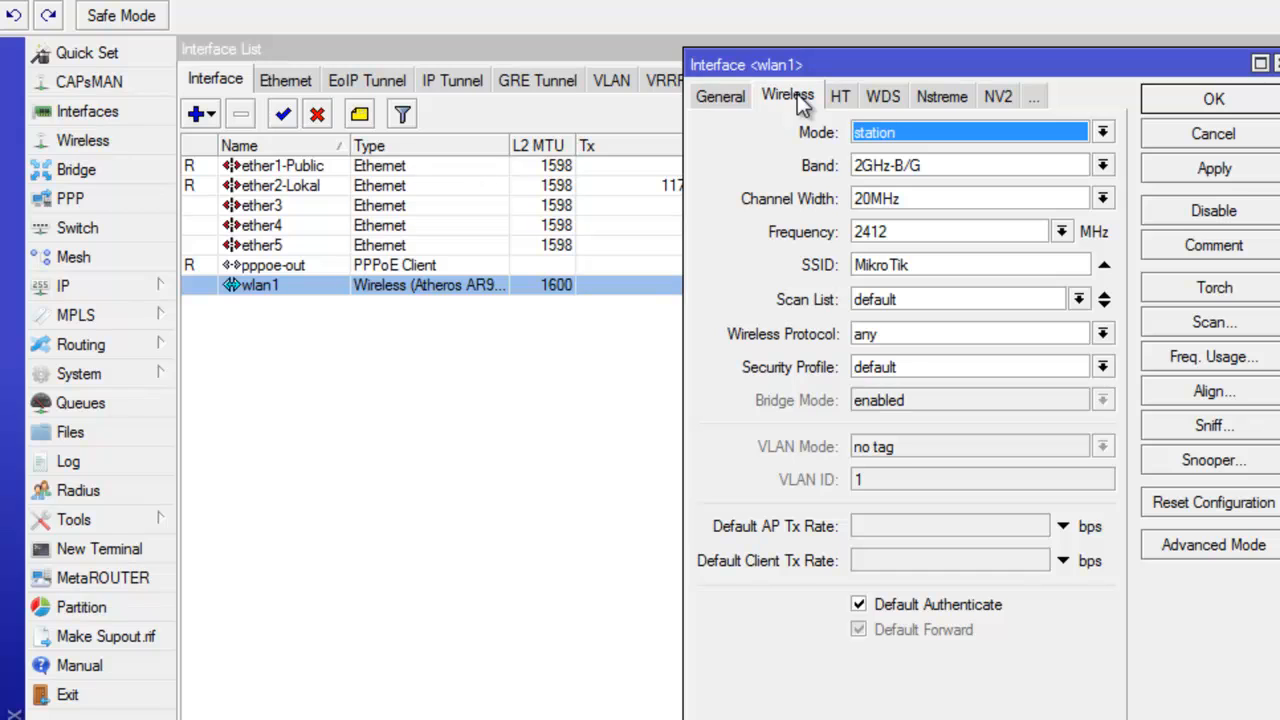
Switch wlan1 to ap bridge mode, band 2GHz-B/G/N, channel width 20MHz, and save.
{"action": "left_click", "coordinate": [887, 137]}
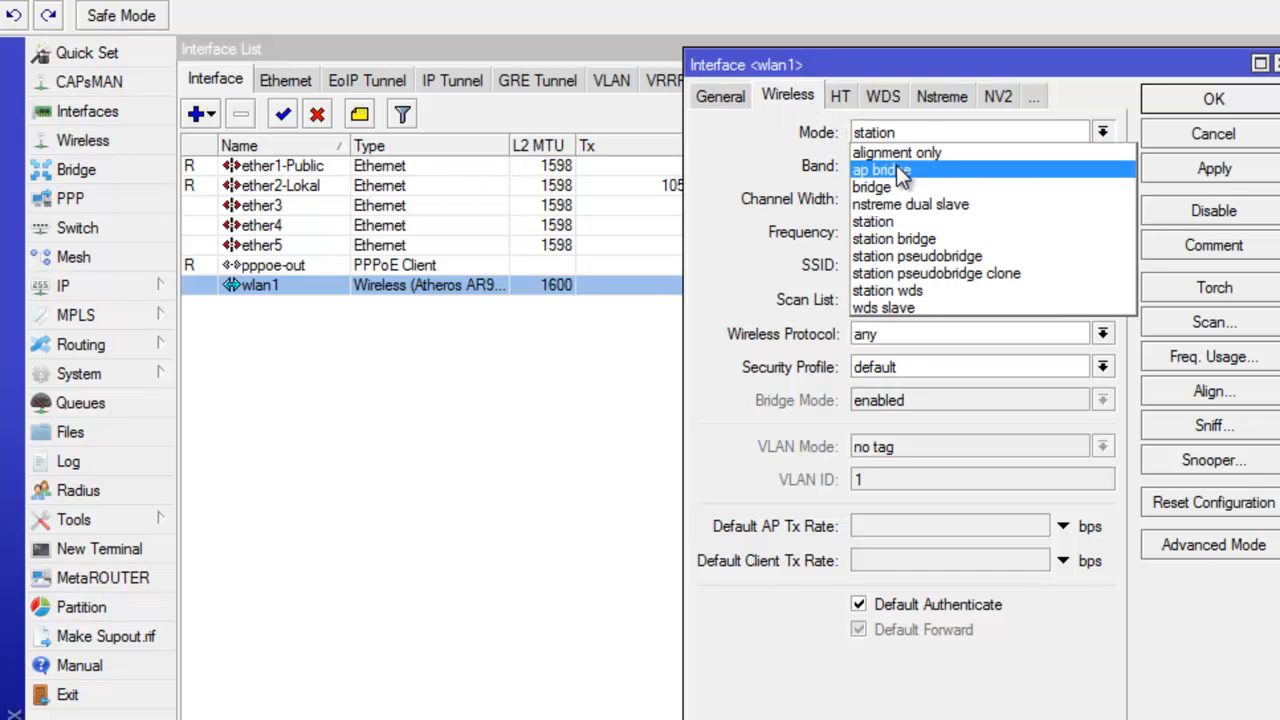
{"action": "left_click", "coordinate": [901, 171]}
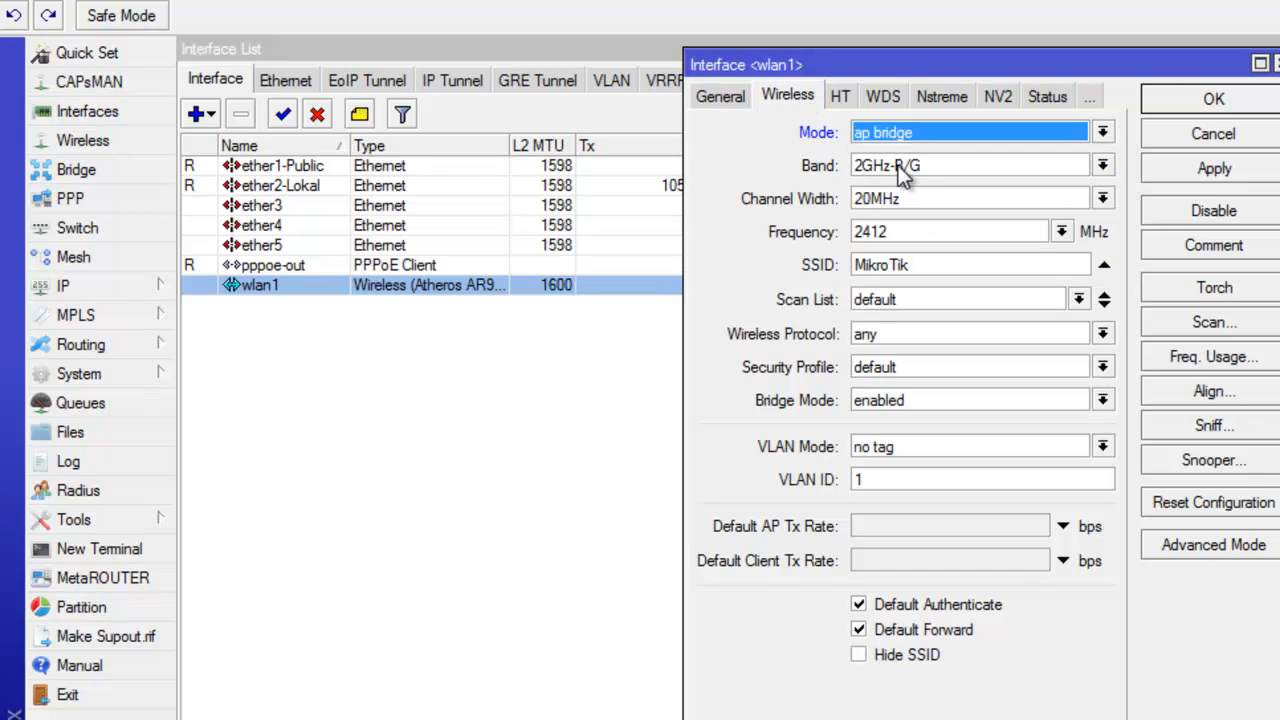
{"action": "left_click", "coordinate": [1102, 166]}
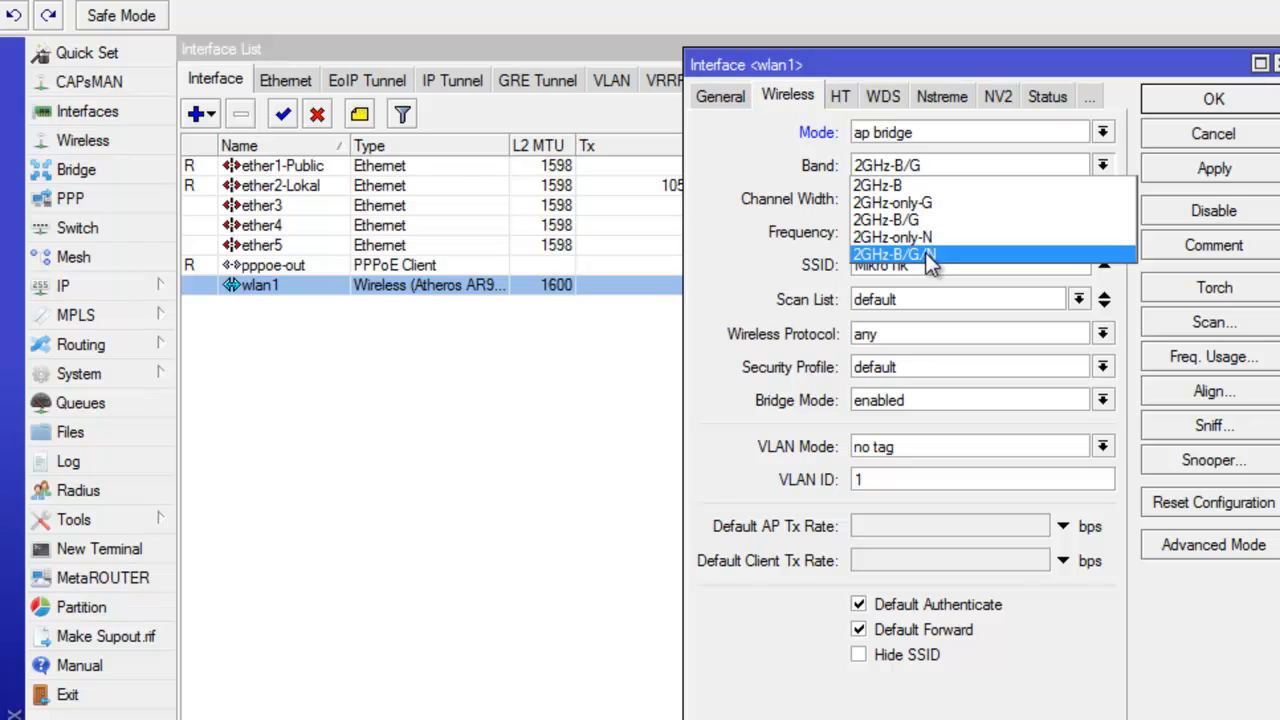
{"action": "left_click", "coordinate": [926, 255]}
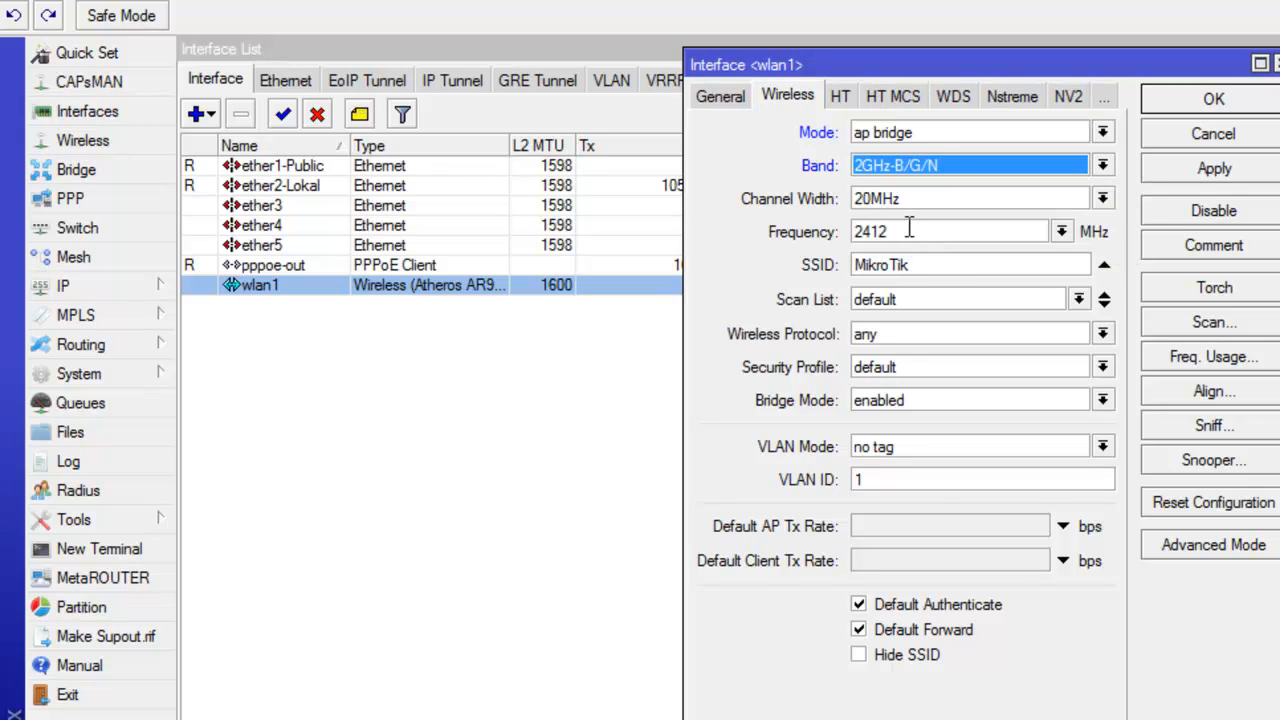
{"action": "left_click", "coordinate": [1103, 198]}
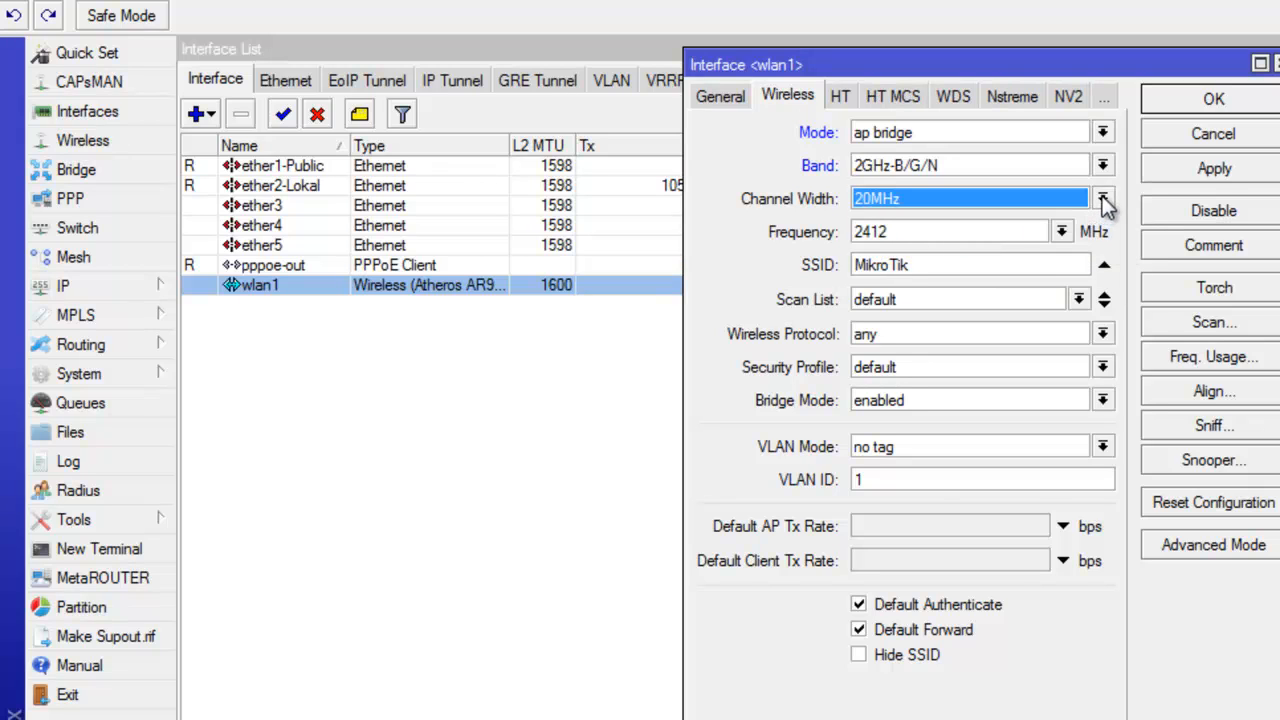
{"action": "left_click", "coordinate": [1103, 199]}
{"action": "left_click", "coordinate": [949, 284]}
{"action": "left_click_drag", "start_coordinate": [922, 264], "coordinate": [848, 275]}
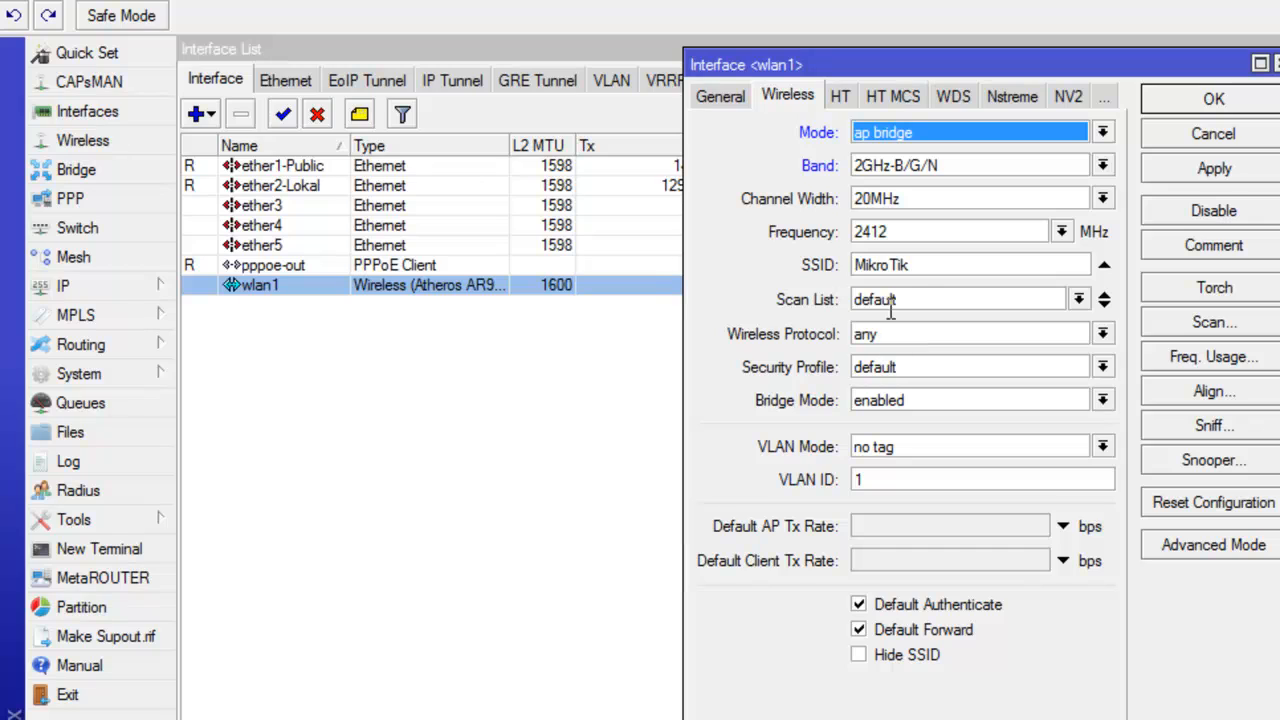
{"action": "double_click", "coordinate": [910, 265]}
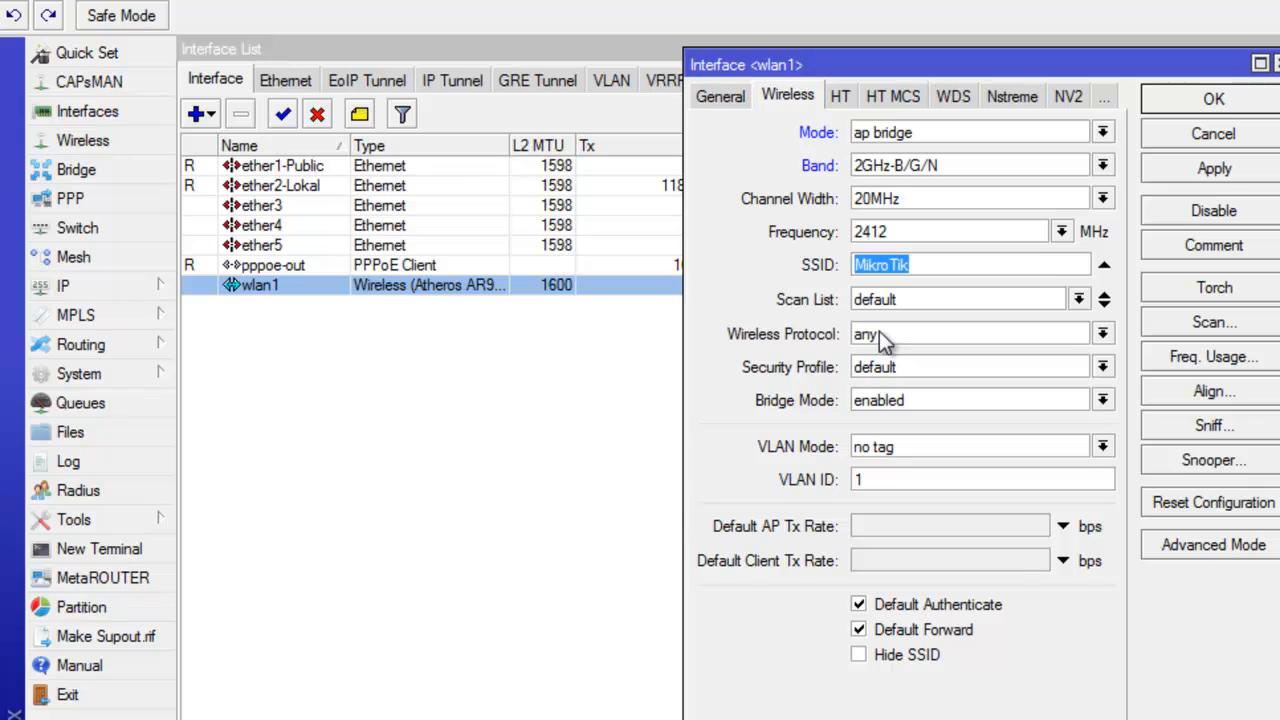
{"action": "left_click", "coordinate": [1200, 177]}
{"action": "left_click", "coordinate": [1203, 98]}
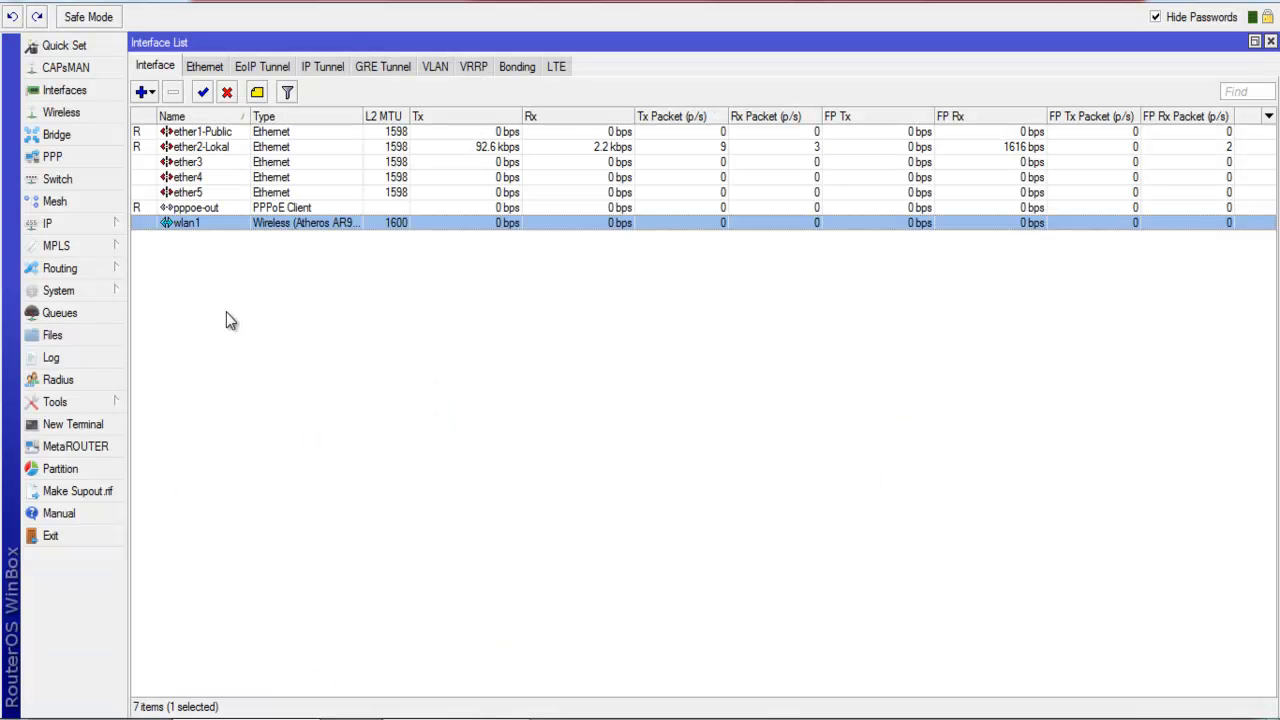
Create IP address 192.168.200.1/24 on interface wlan1 under IP > Addresses and save it.
{"action": "left_click", "coordinate": [97, 229]}
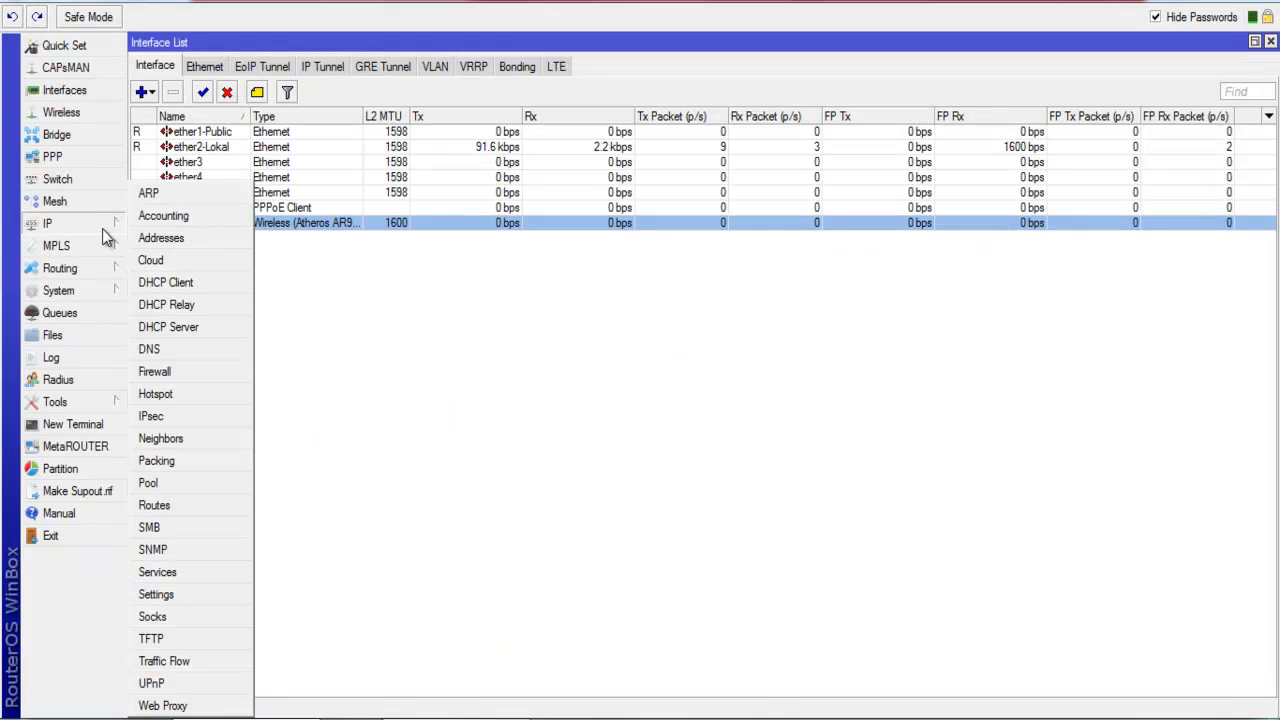
{"action": "left_click", "coordinate": [161, 238]}
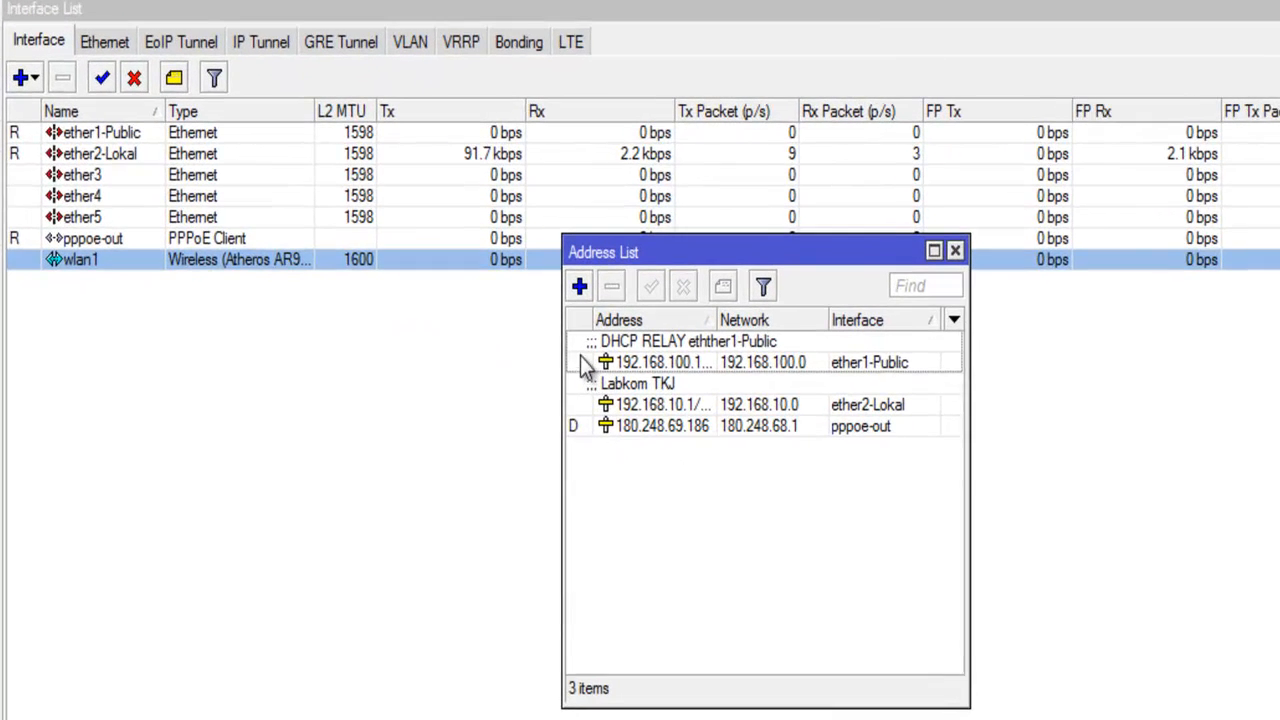
{"action": "left_click", "coordinate": [581, 289]}
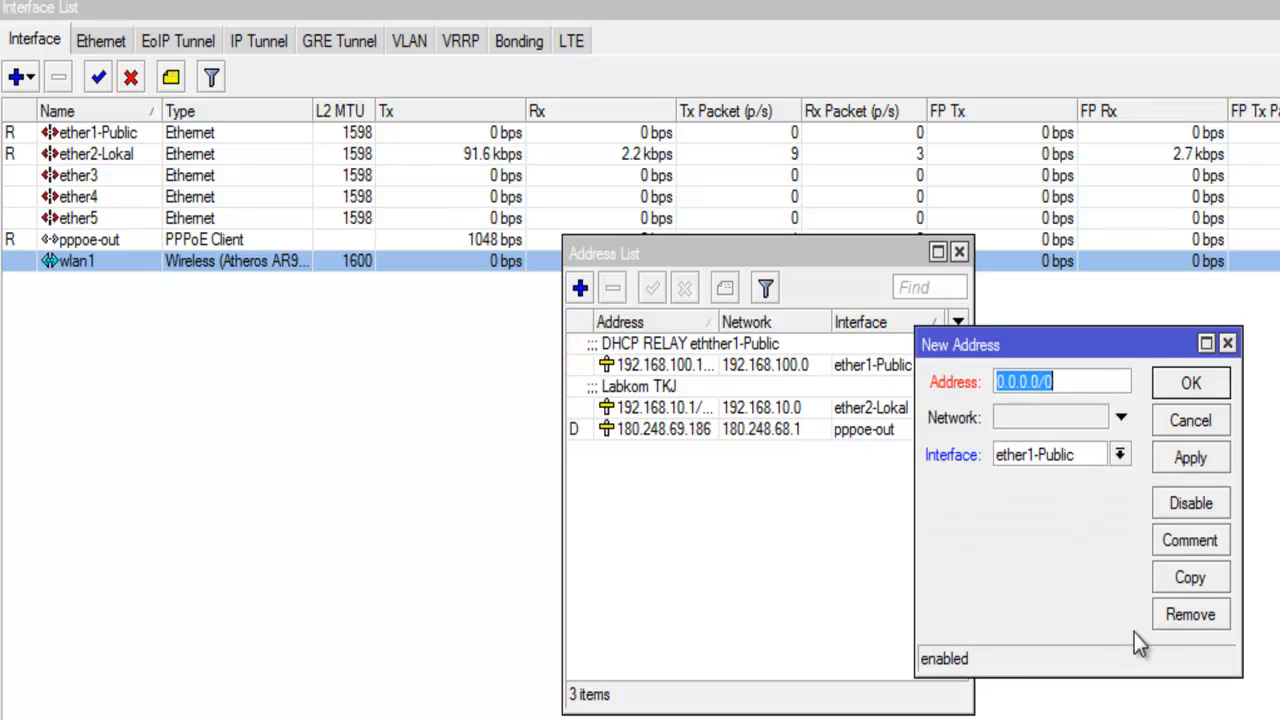
{"action": "type", "text": "19"}
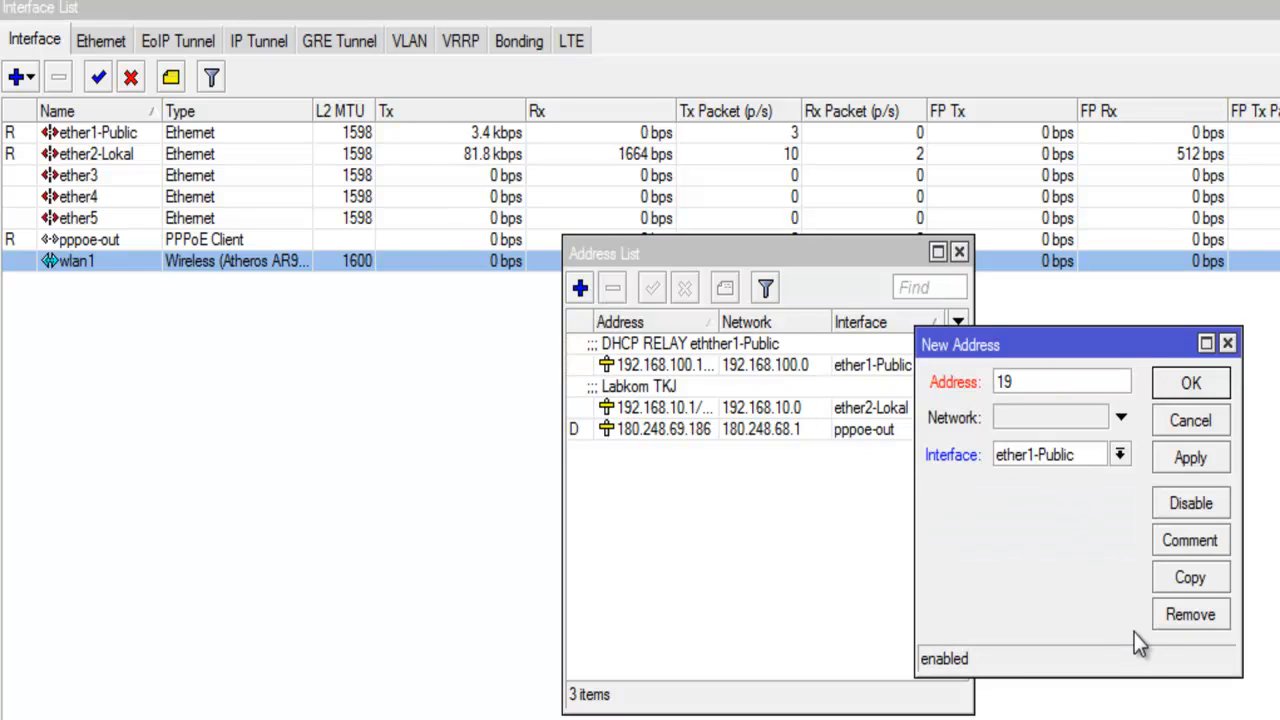
{"action": "type", "text": "2.168."}
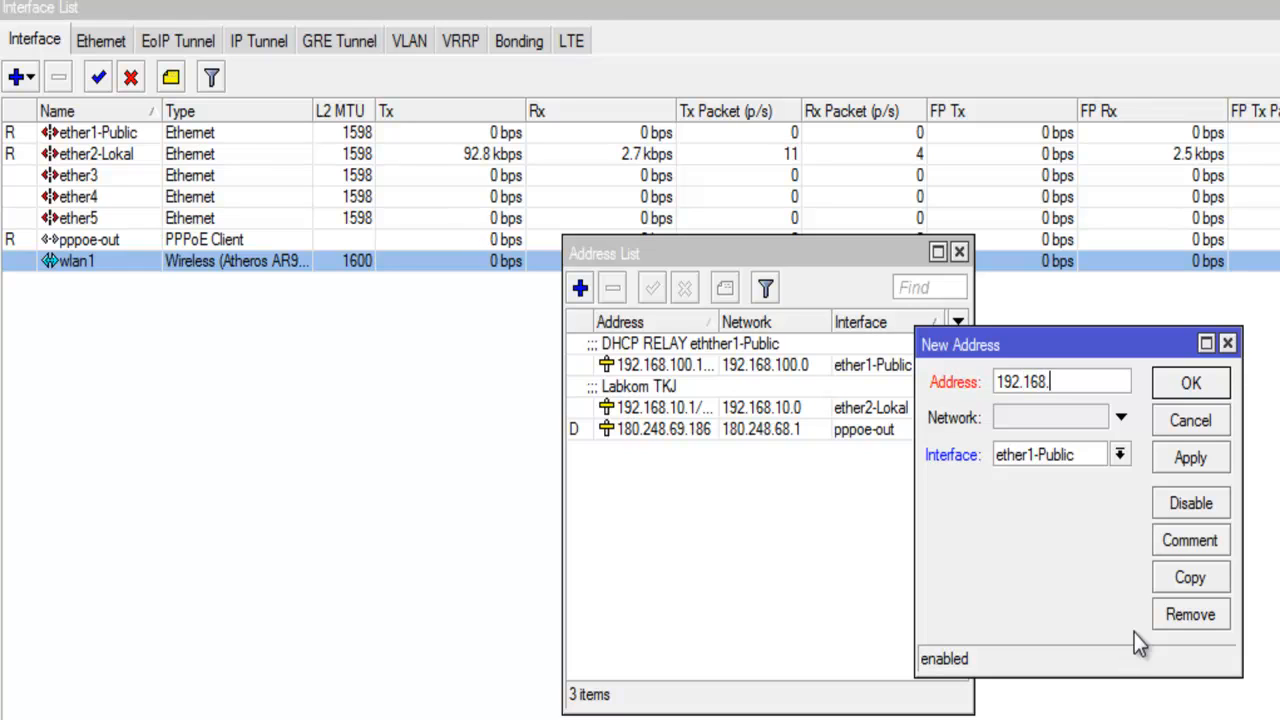
{"action": "type", "text": "200.1"}
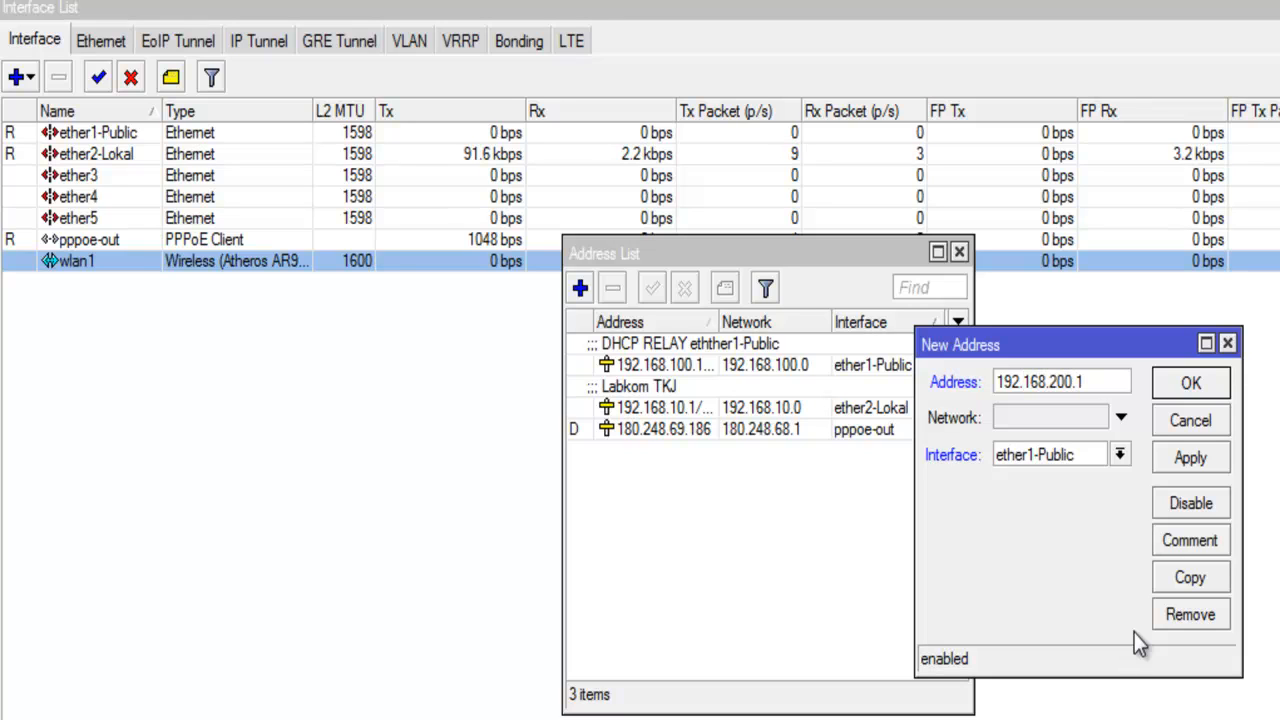
{"action": "type", "text": "/24"}
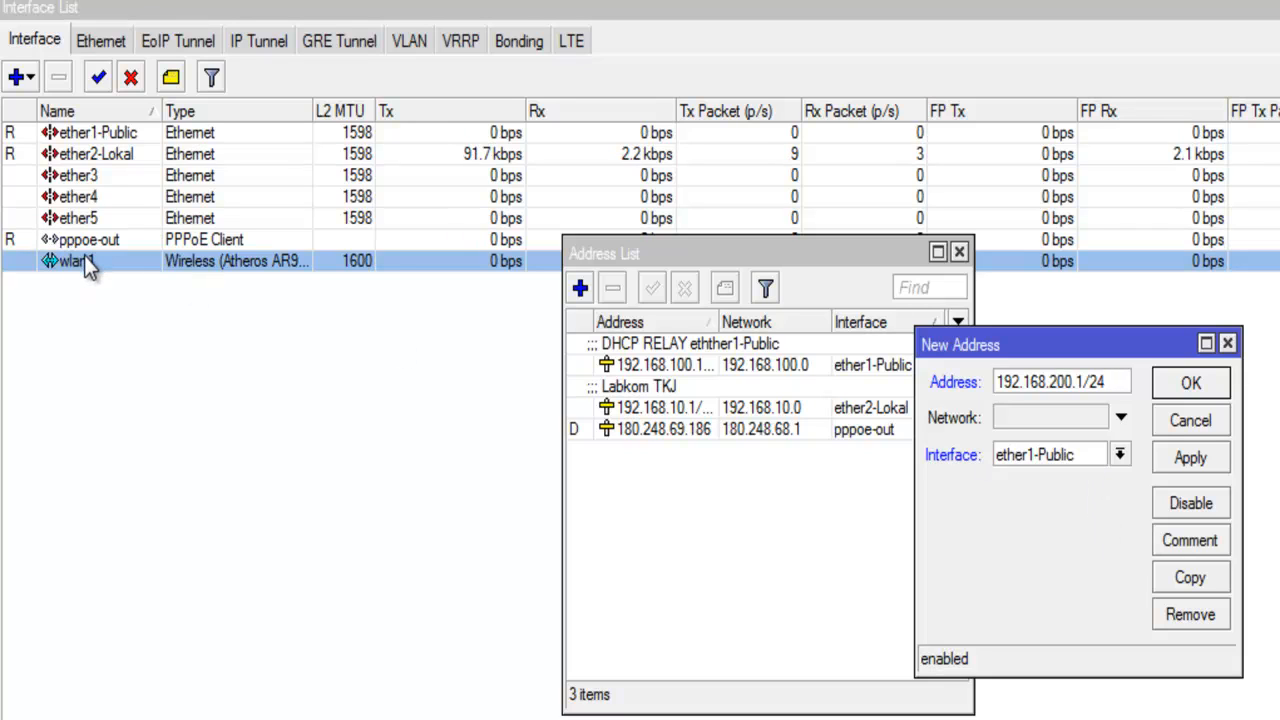
{"action": "left_click", "coordinate": [1047, 454]}
{"action": "left_click", "coordinate": [1022, 587]}
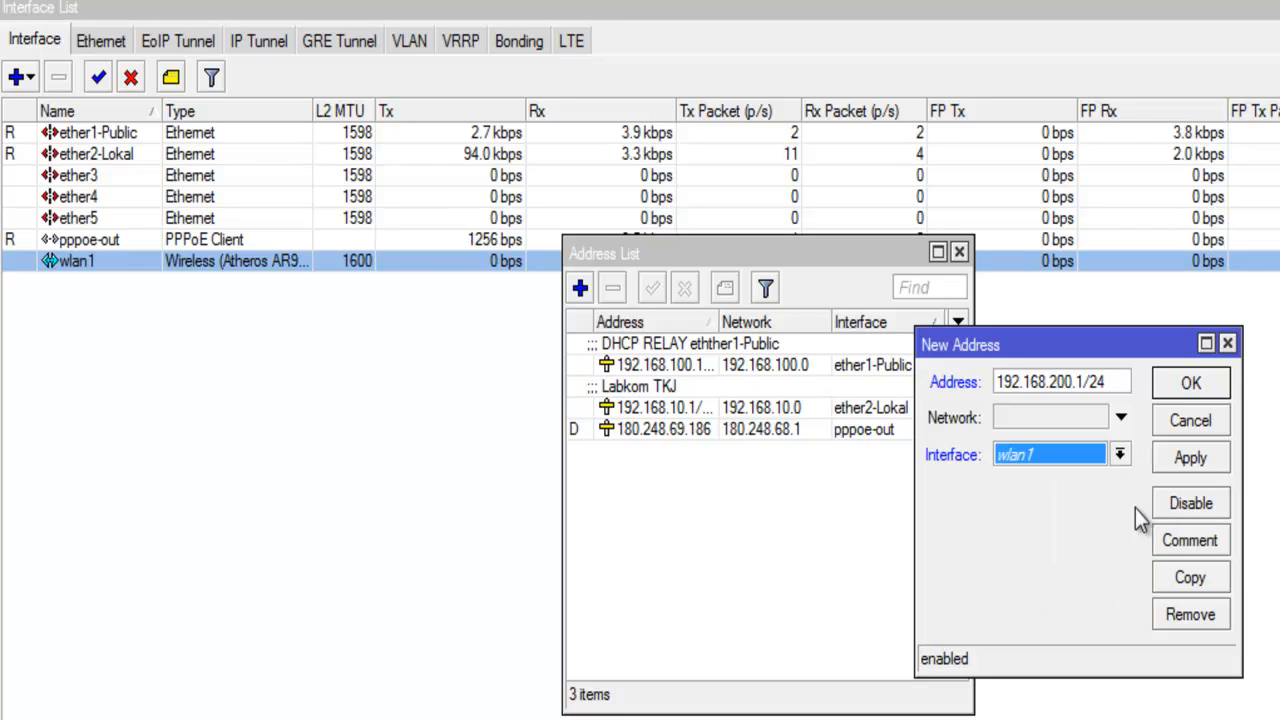
{"action": "left_click", "coordinate": [1188, 462]}
{"action": "left_click", "coordinate": [1190, 386]}
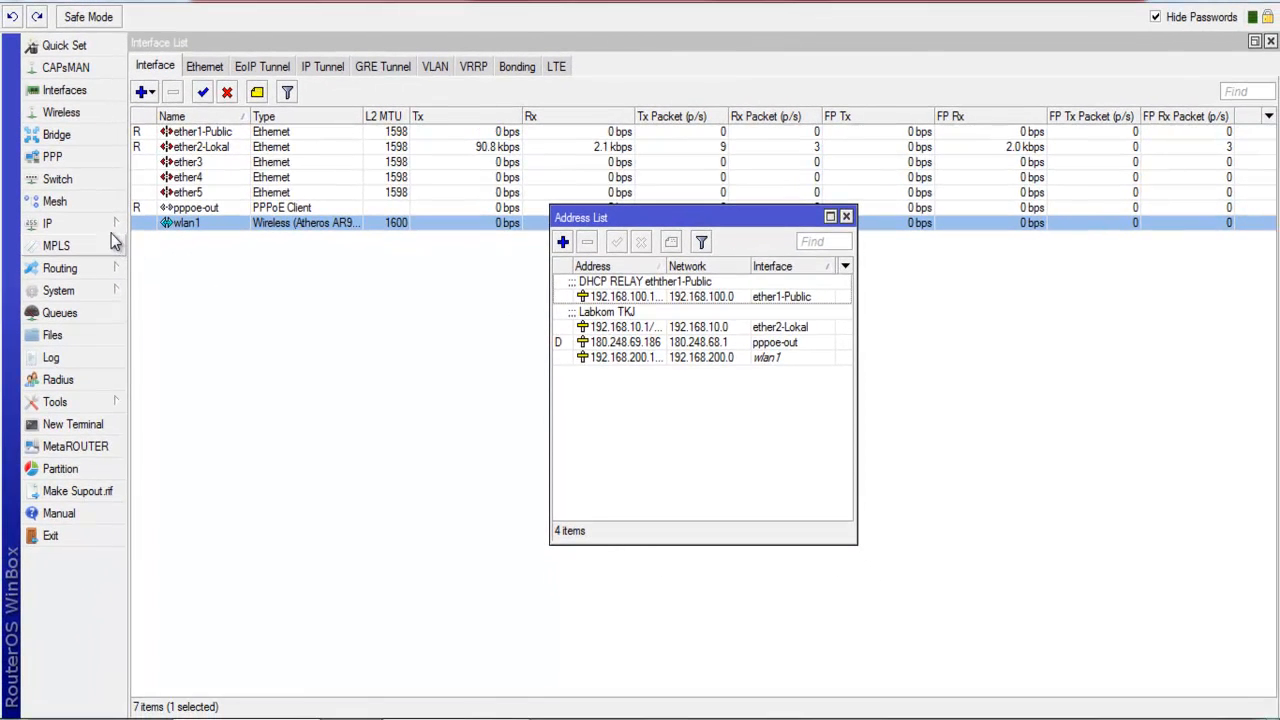
Start the Hotspot Setup wizard from IP > Hotspot and choose wlan1 as the hotspot interface.
{"action": "left_click", "coordinate": [106, 226]}
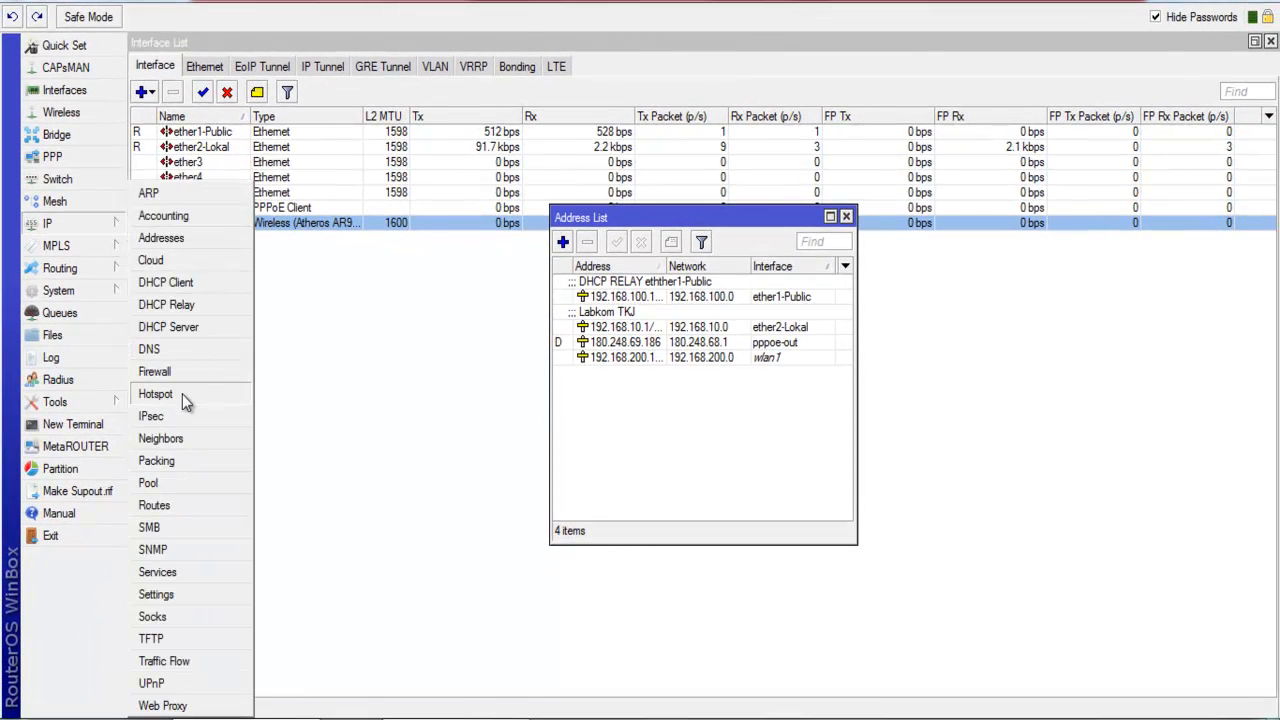
{"action": "left_click", "coordinate": [238, 394]}
{"action": "left_click_drag", "start_coordinate": [571, 211], "coordinate": [369, 251]}
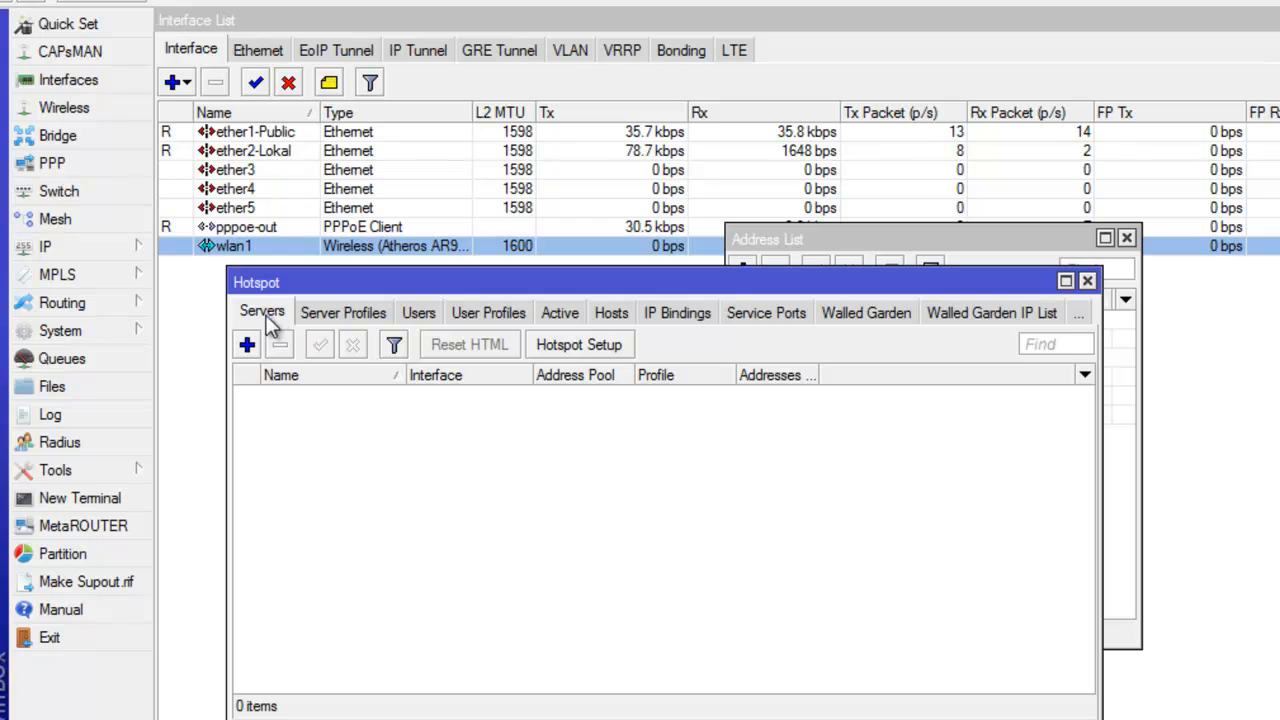
{"action": "left_click", "coordinate": [572, 348]}
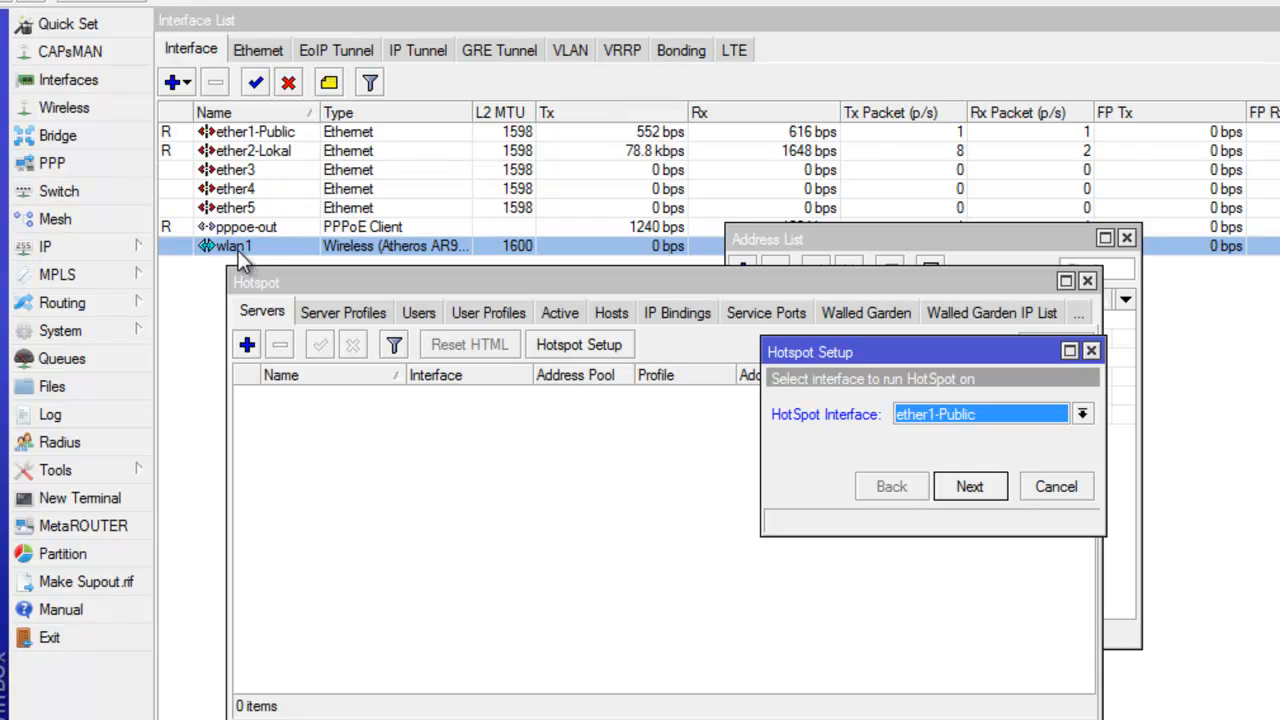
{"action": "left_click", "coordinate": [940, 416]}
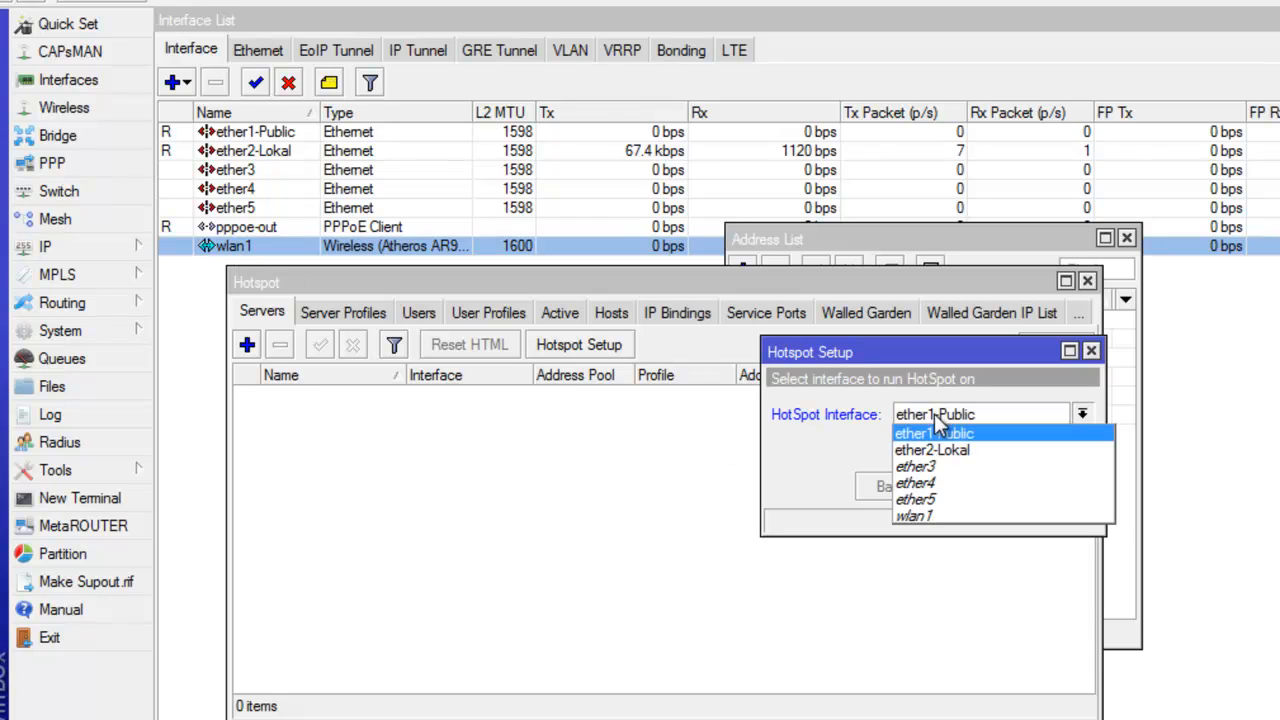
{"action": "left_click", "coordinate": [925, 515]}
Accept local address 192.168.200.1/24 and the proposed pool, with no SSL certificate or SMTP server.
{"action": "left_click", "coordinate": [966, 488]}
{"action": "key", "text": "shift+Left"}
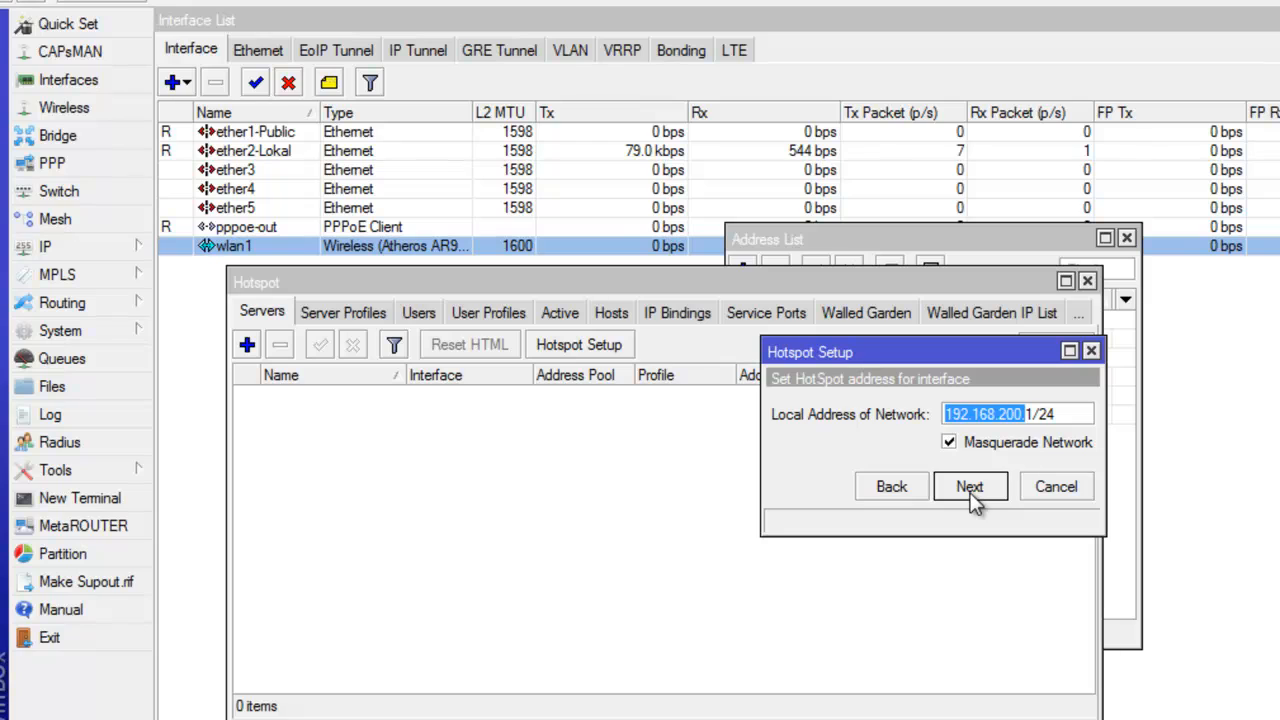
{"action": "left_click", "coordinate": [973, 494]}
{"action": "left_click", "coordinate": [976, 490]}
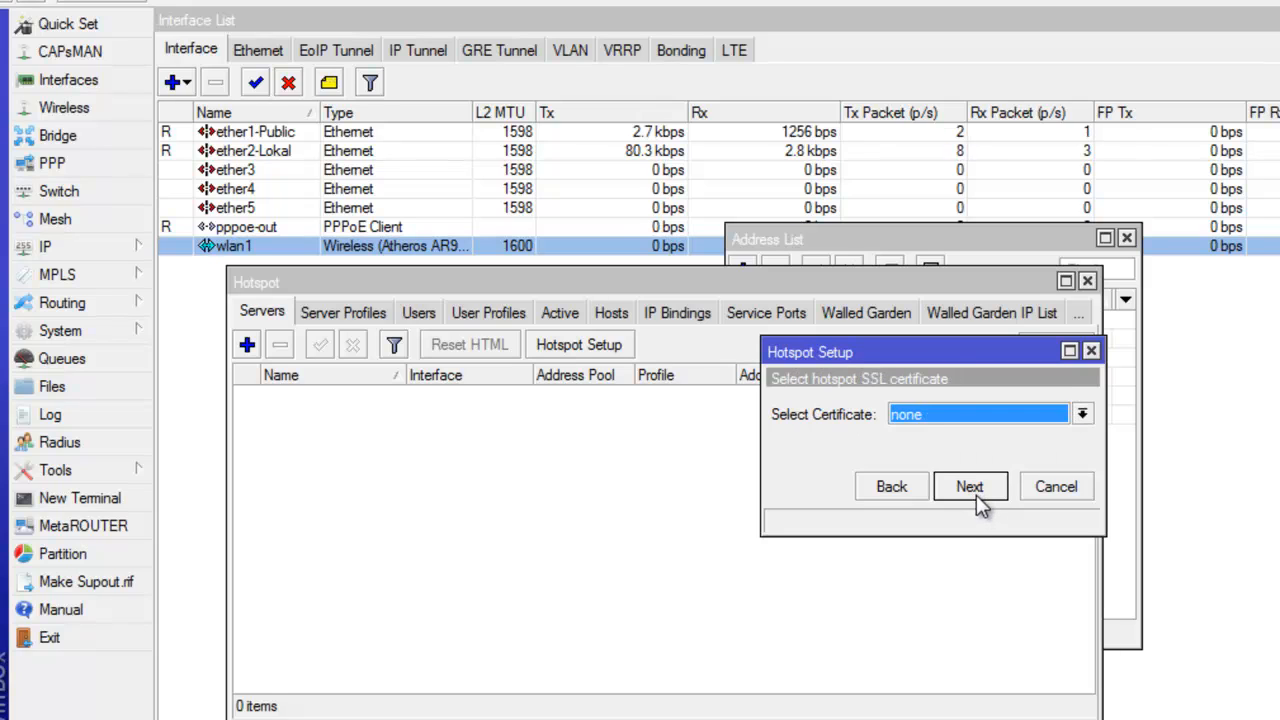
{"action": "left_click", "coordinate": [975, 487]}
{"action": "left_click", "coordinate": [977, 493]}
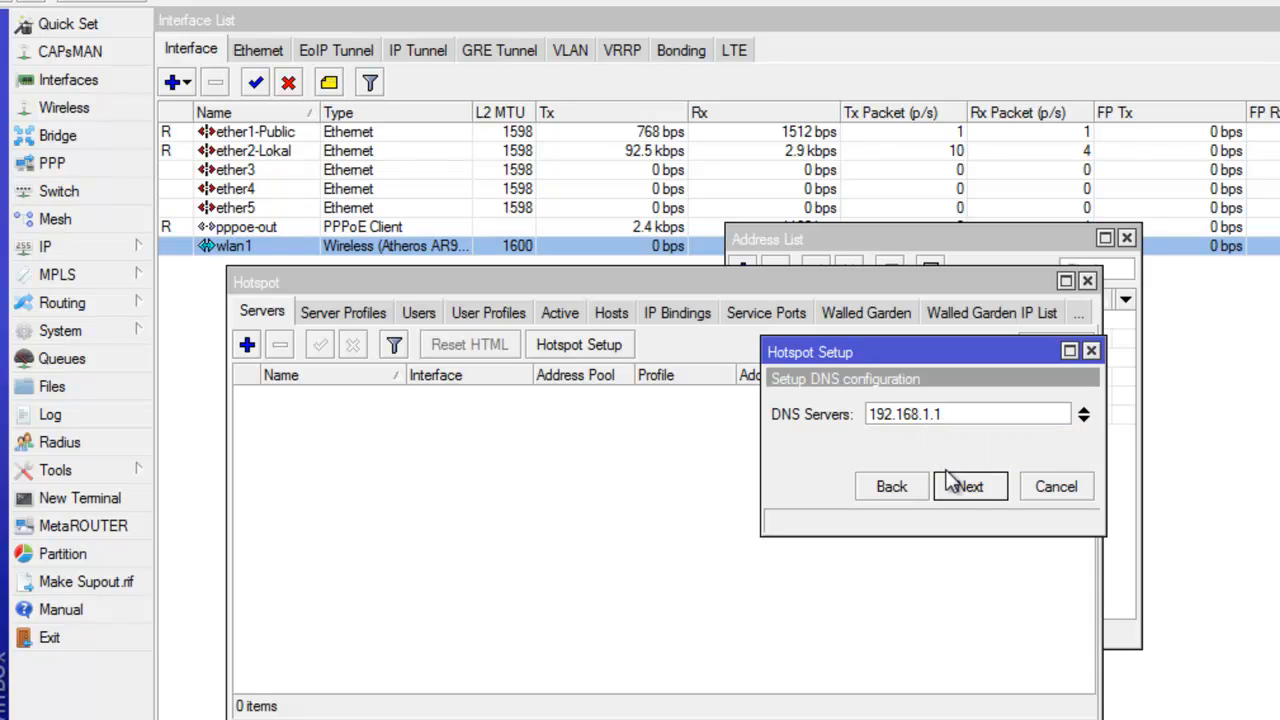
{"action": "left_click", "coordinate": [970, 490]}
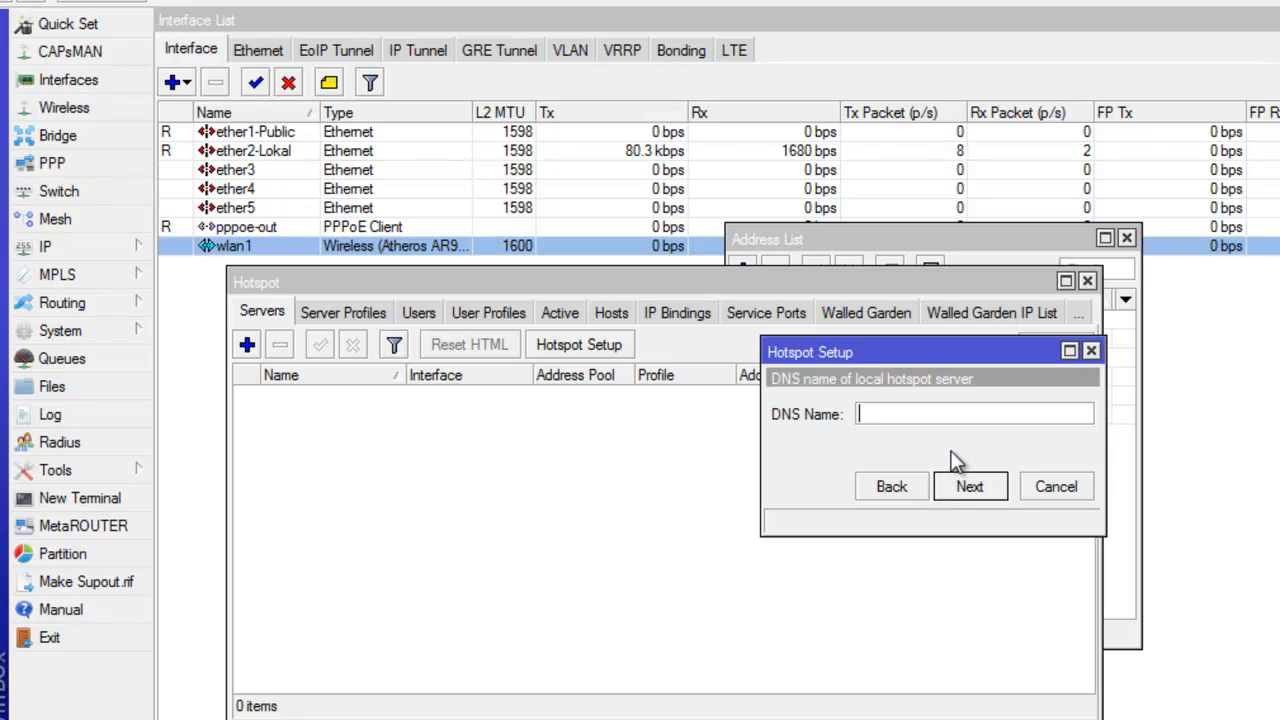
{"action": "type", "text": "www"}
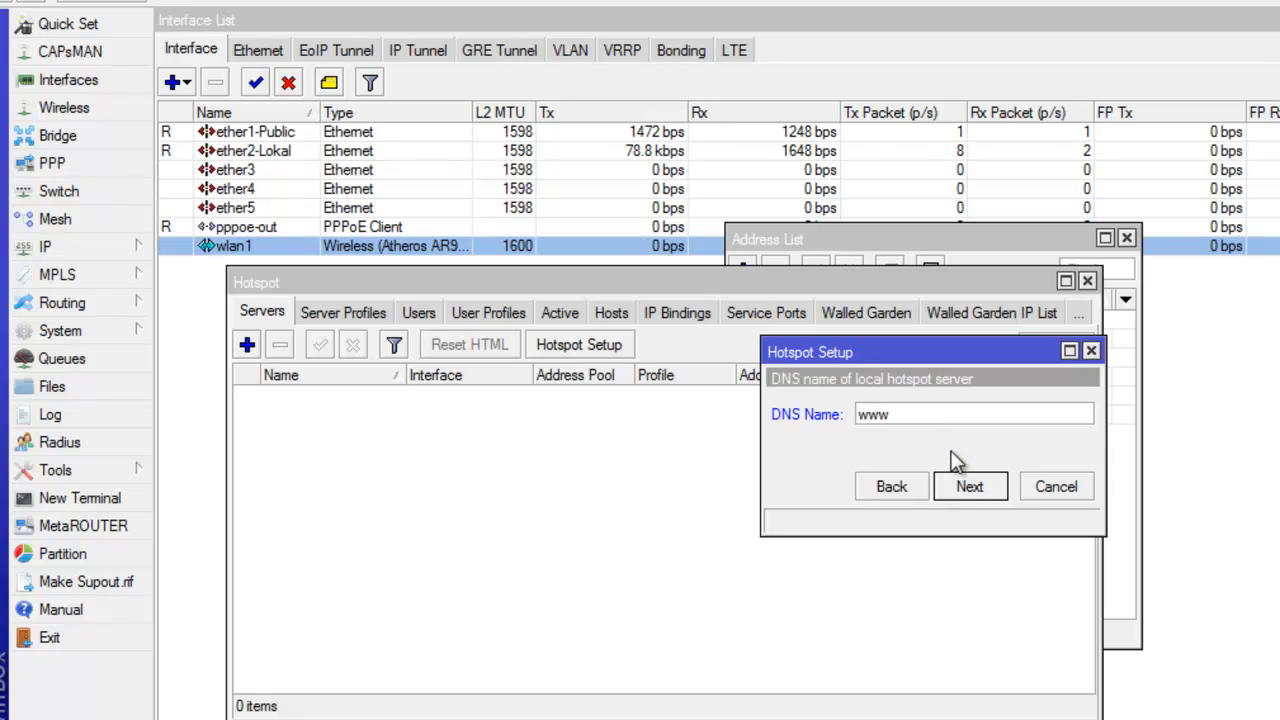
{"action": "type", "text": ".war"}
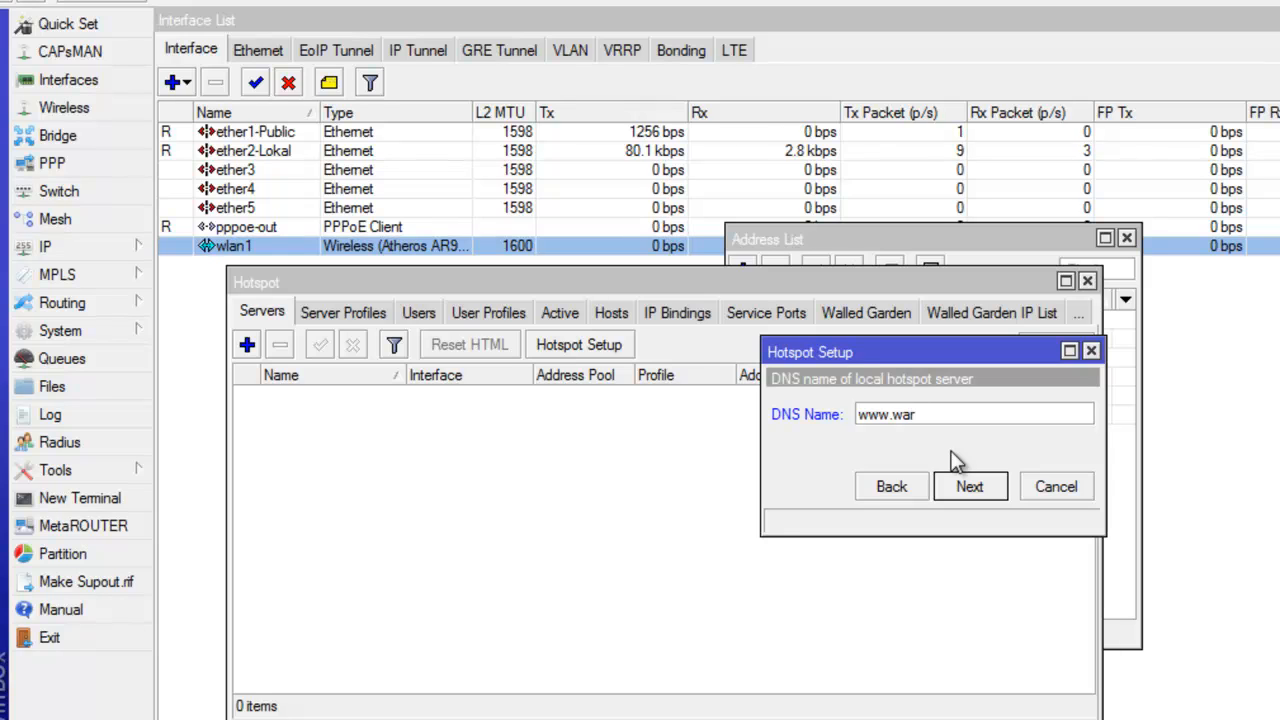
{"action": "type", "text": "net.com"}
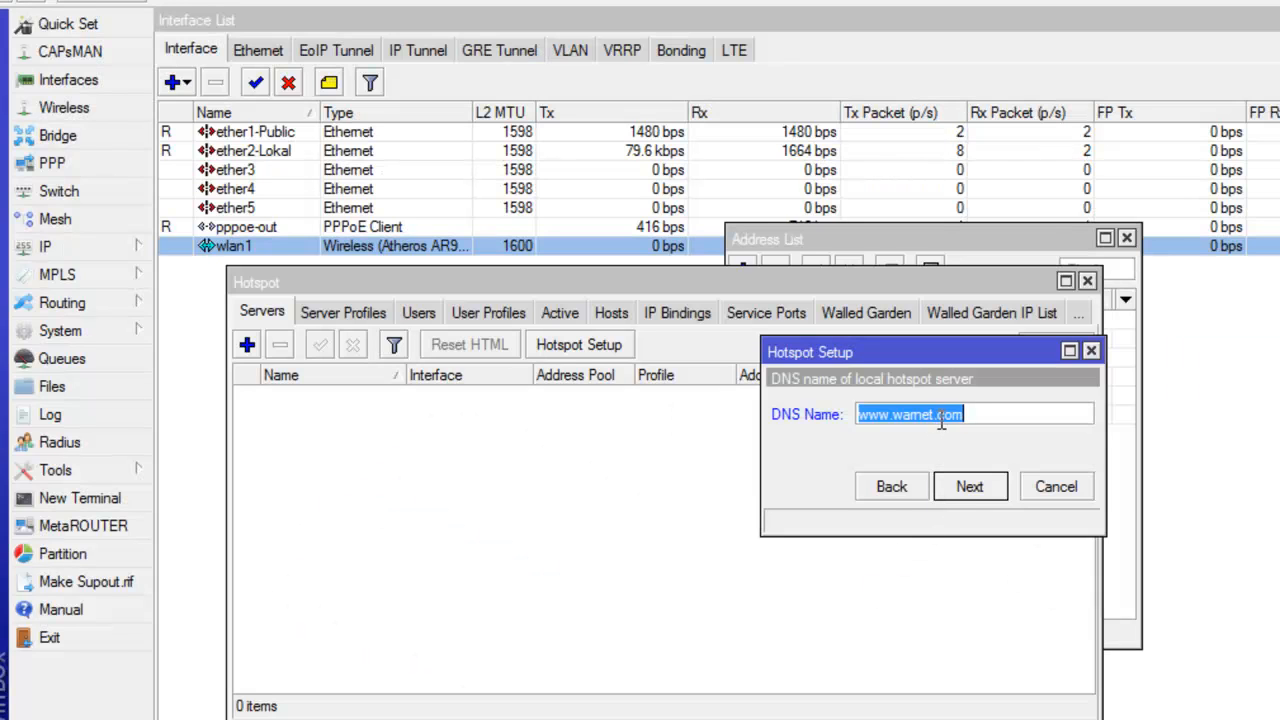
{"action": "left_click", "coordinate": [978, 416]}
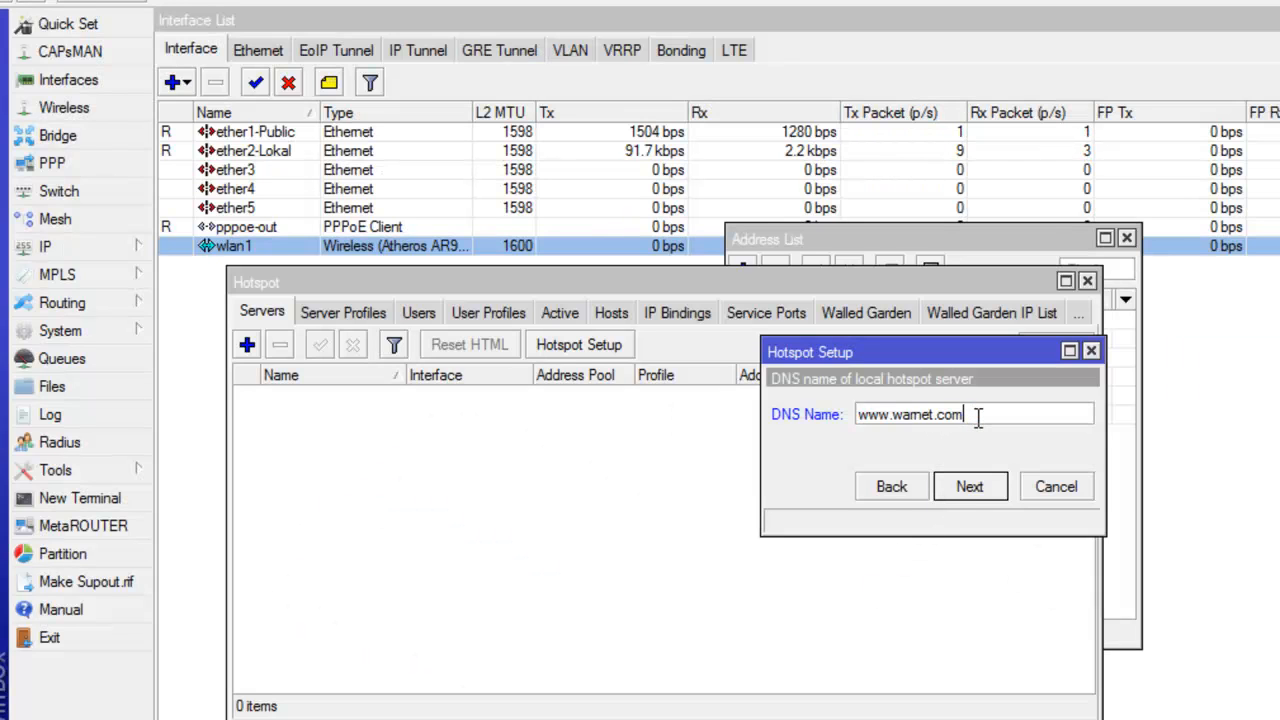
{"action": "left_click", "coordinate": [972, 486]}
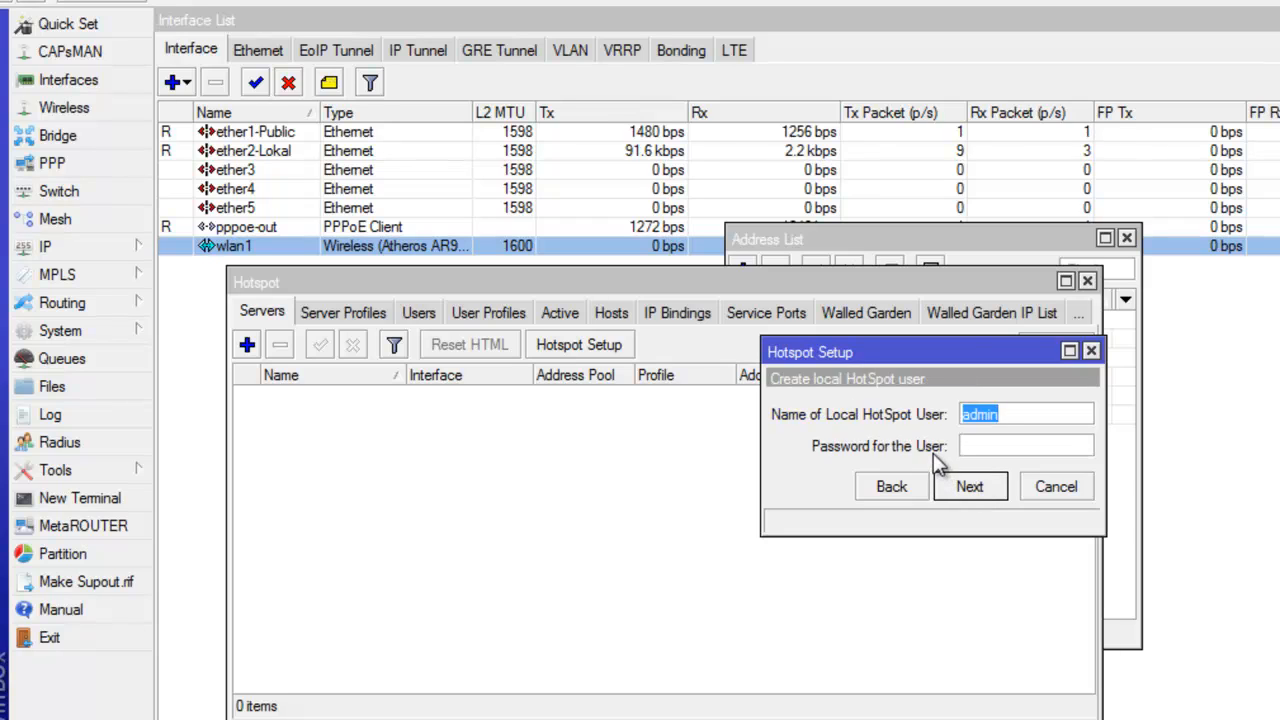
Keep local user name admin, enter its password, and complete the hotspot wizard.
{"action": "left_click", "coordinate": [1026, 414]}
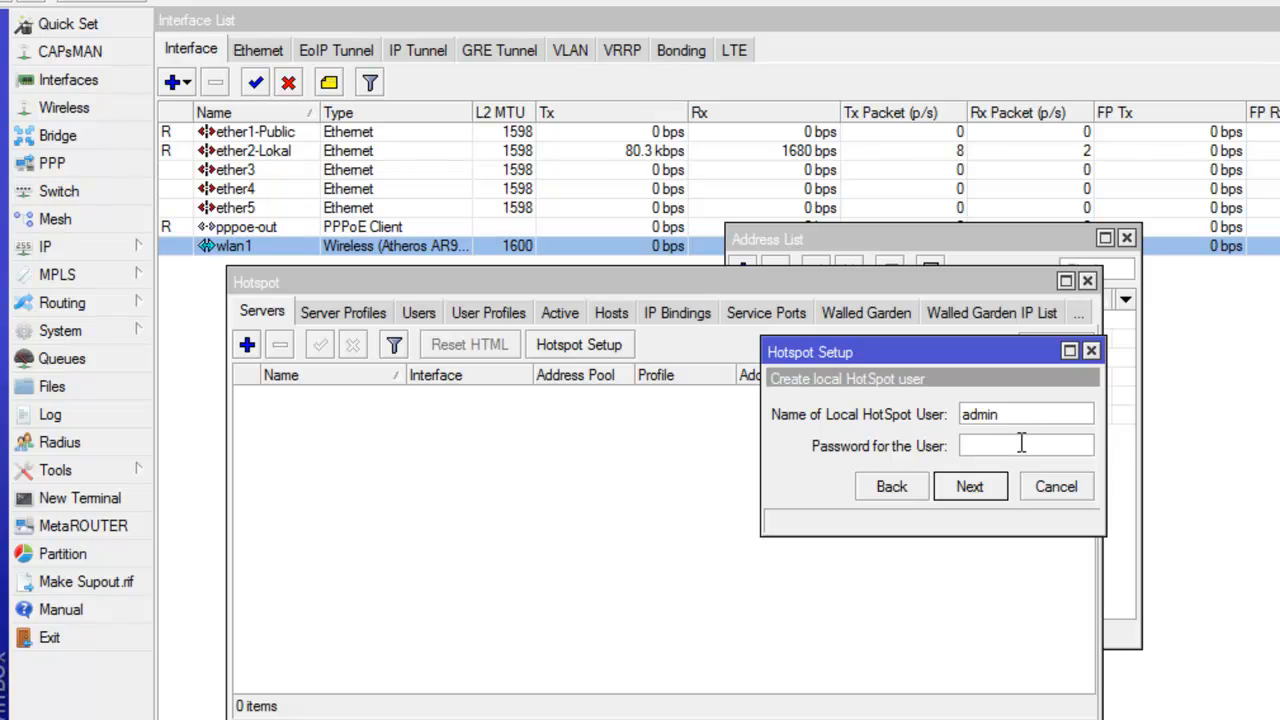
{"action": "left_click", "coordinate": [1024, 444]}
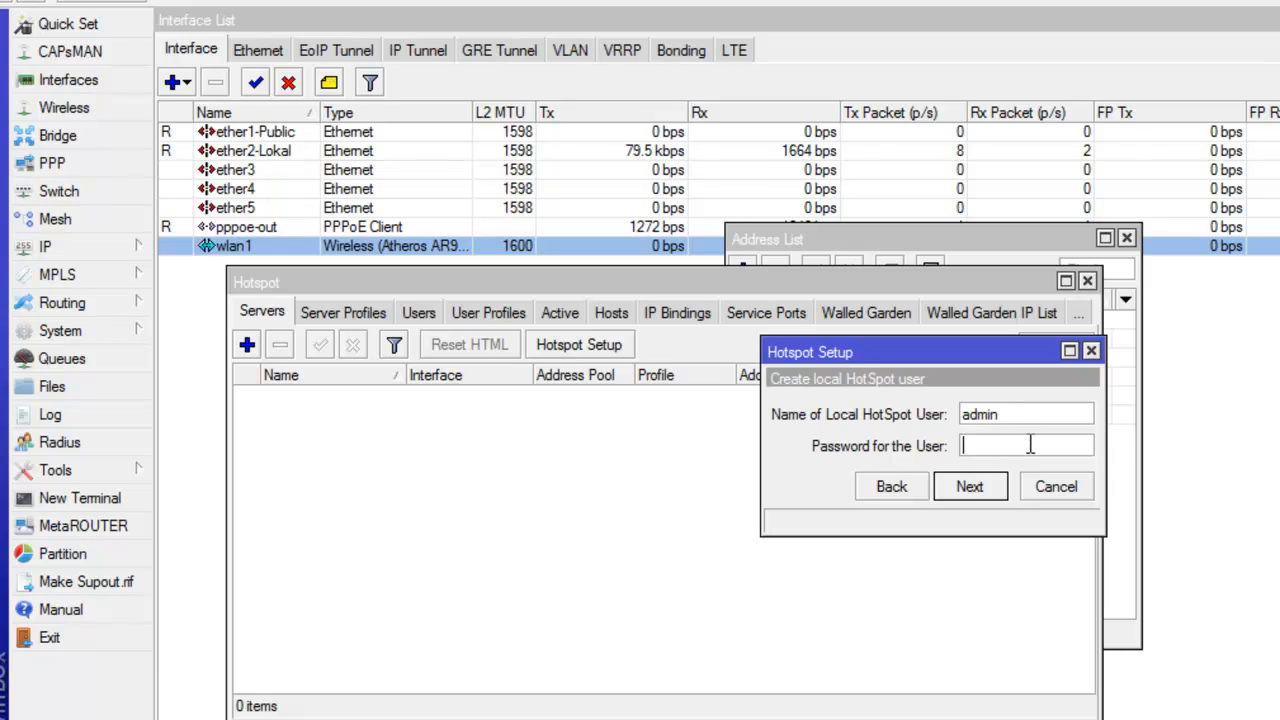
{"action": "type", "text": "1234"}
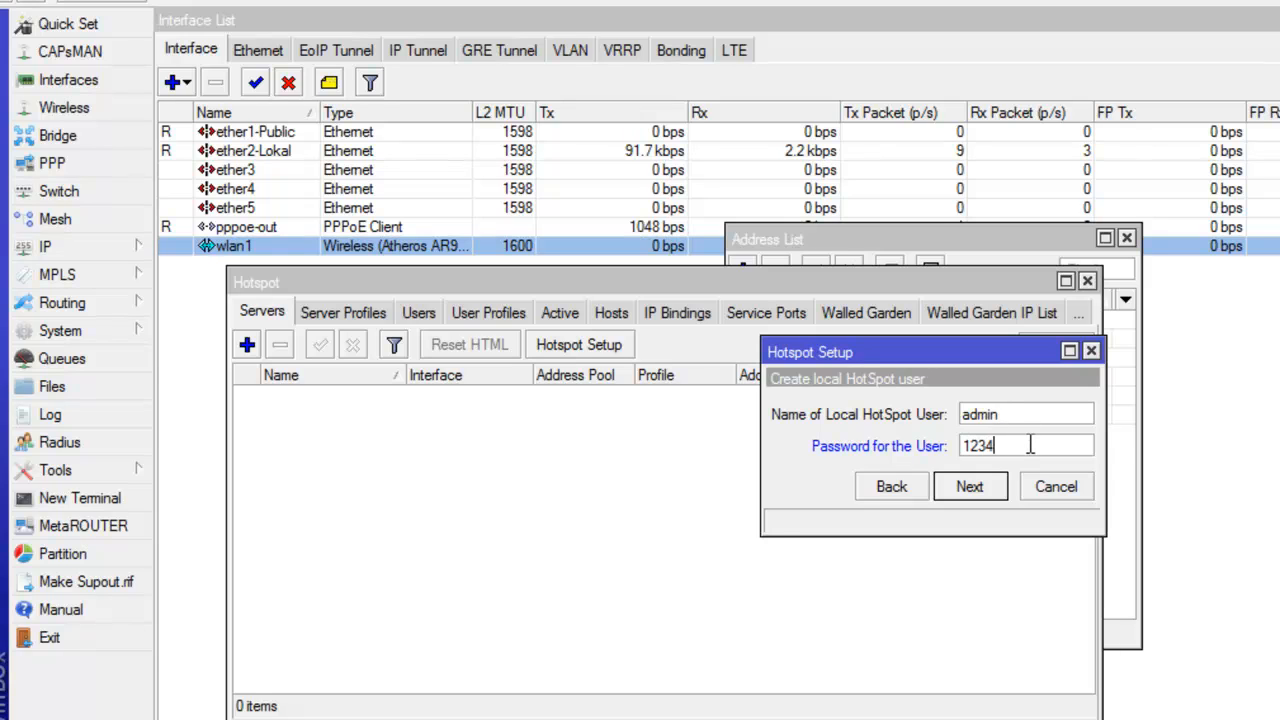
{"action": "type", "text": "56789"}
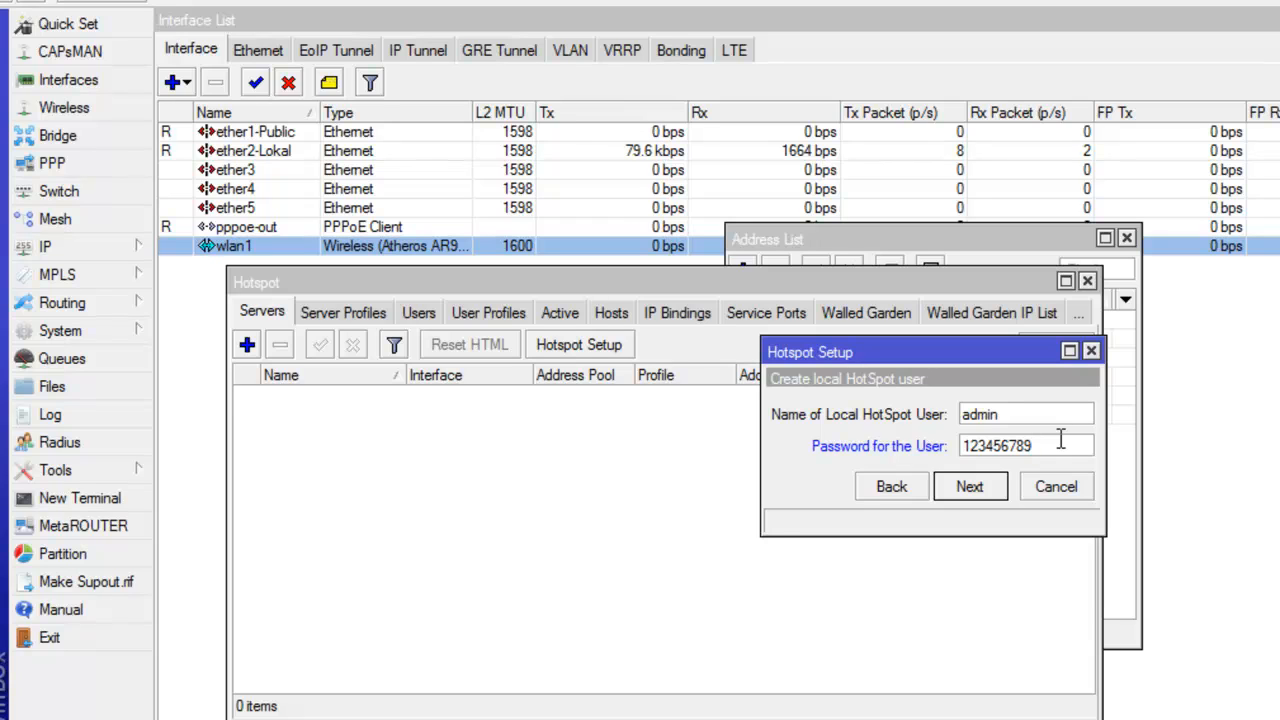
{"action": "left_click", "coordinate": [975, 490]}
{"action": "left_click", "coordinate": [918, 442]}
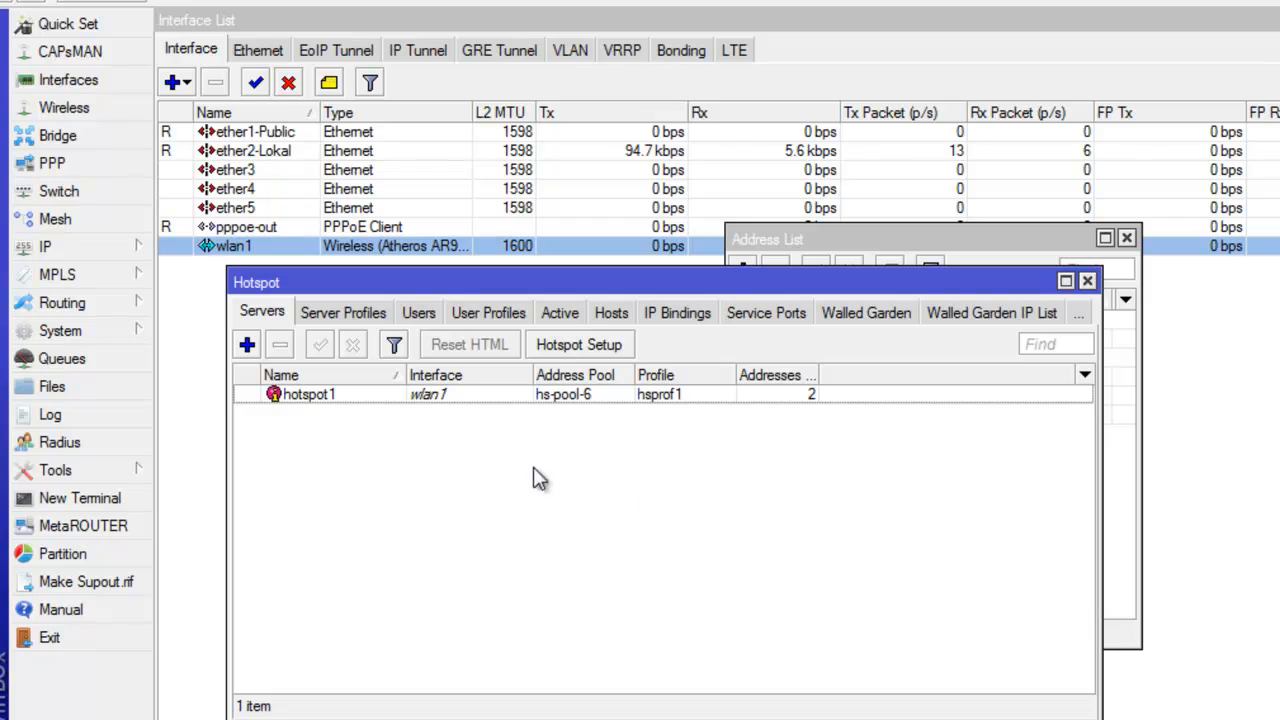
Set hotspot1's Addresses Per MAC to 1, save it, and maximize the Hotspot window.
{"action": "left_click_drag", "start_coordinate": [818, 391], "coordinate": [869, 390]}
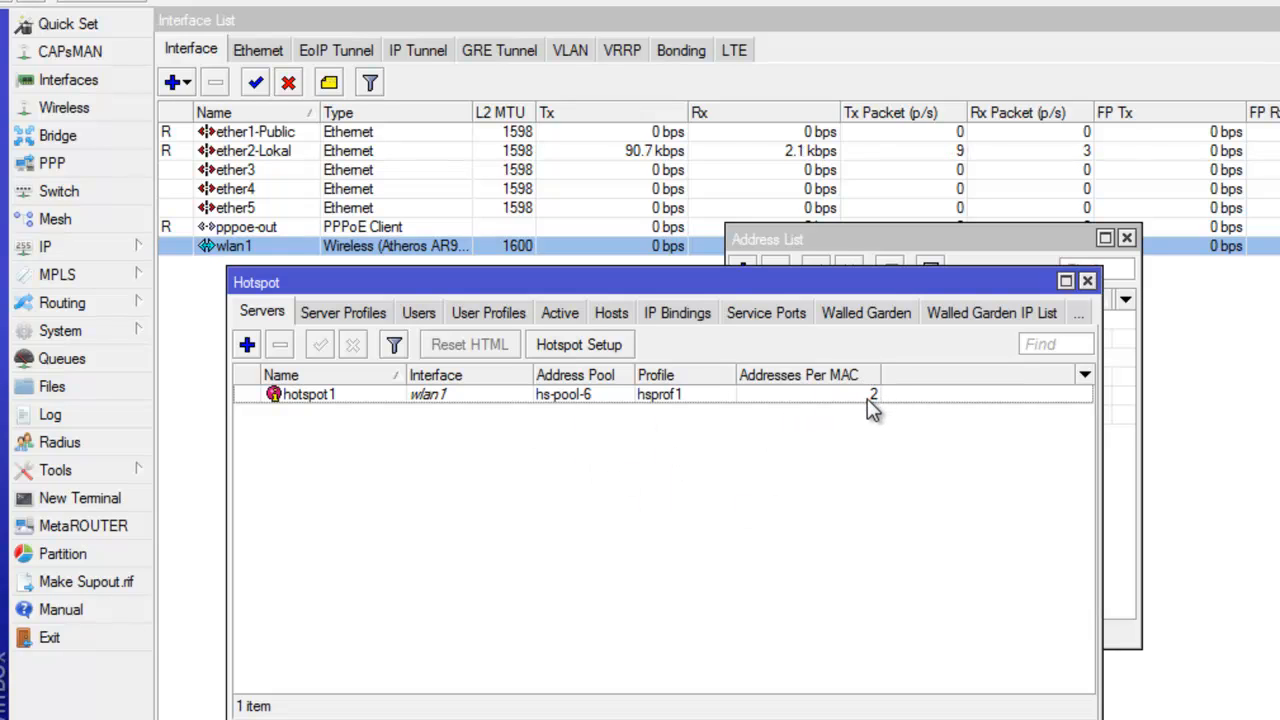
{"action": "double_click", "coordinate": [866, 398]}
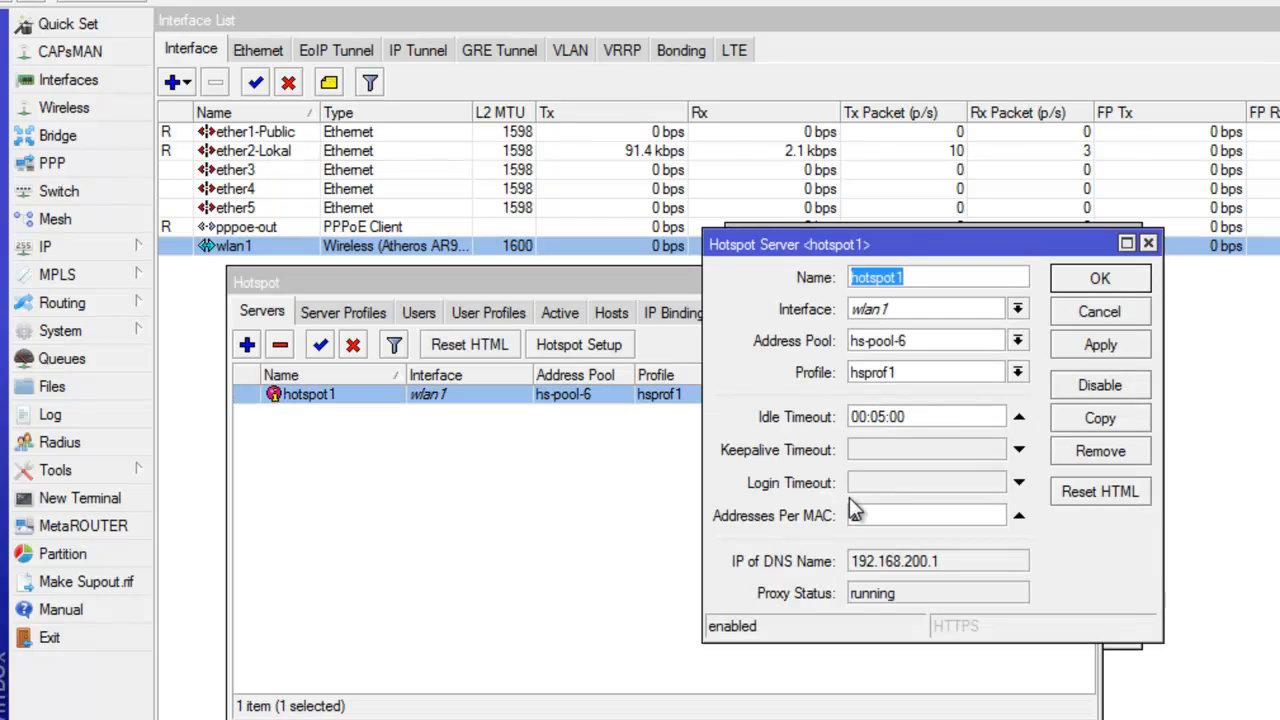
{"action": "left_click", "coordinate": [899, 514]}
{"action": "double_click", "coordinate": [899, 514]}
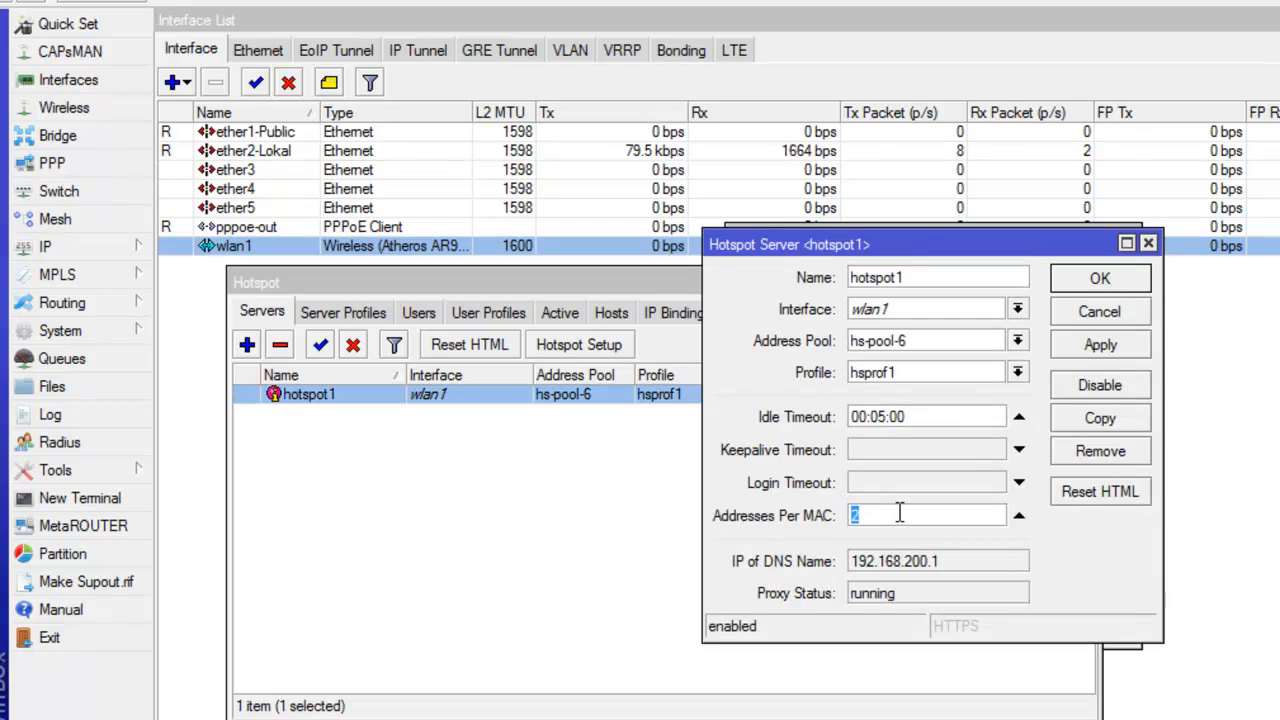
{"action": "type", "text": "1"}
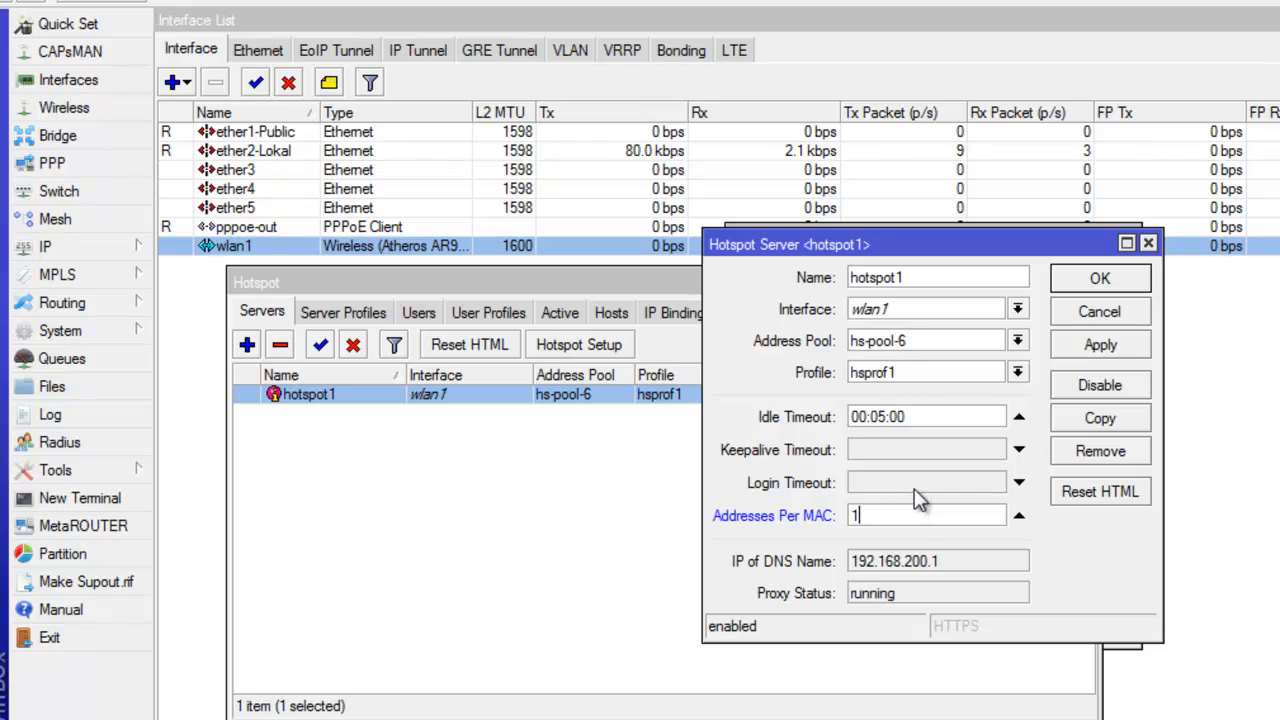
{"action": "left_click", "coordinate": [1092, 355]}
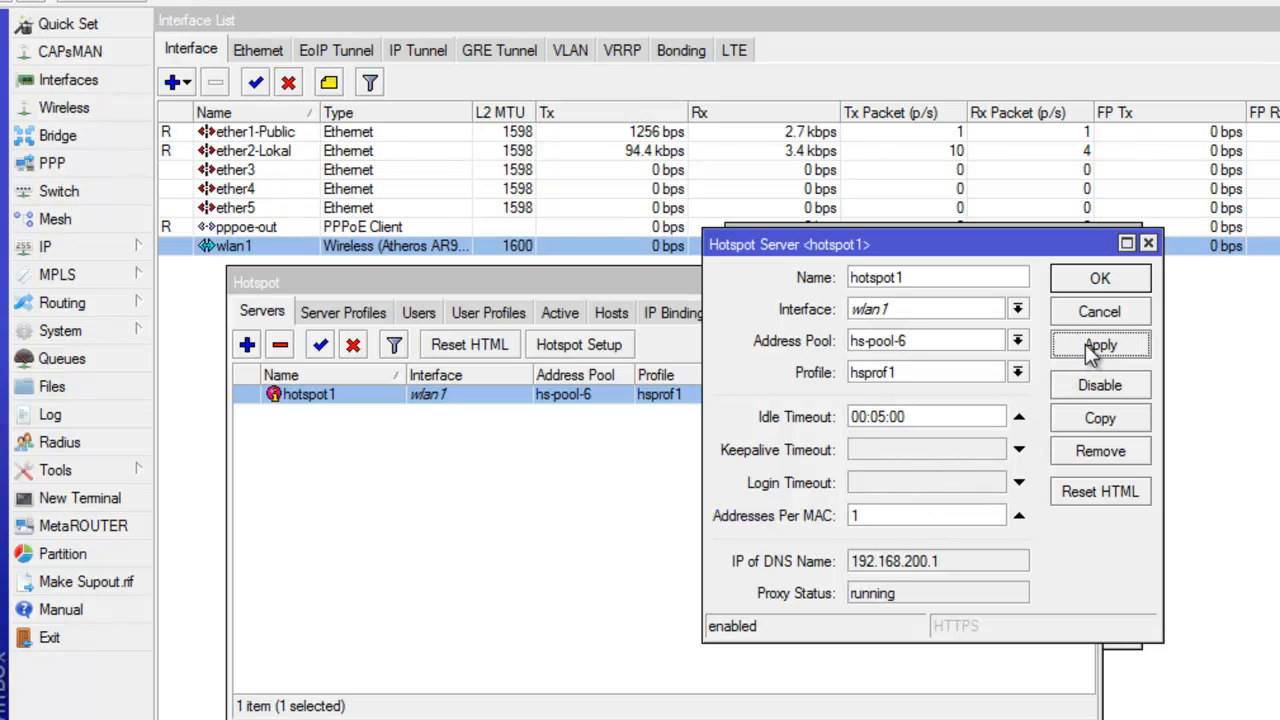
{"action": "left_click", "coordinate": [1095, 284]}
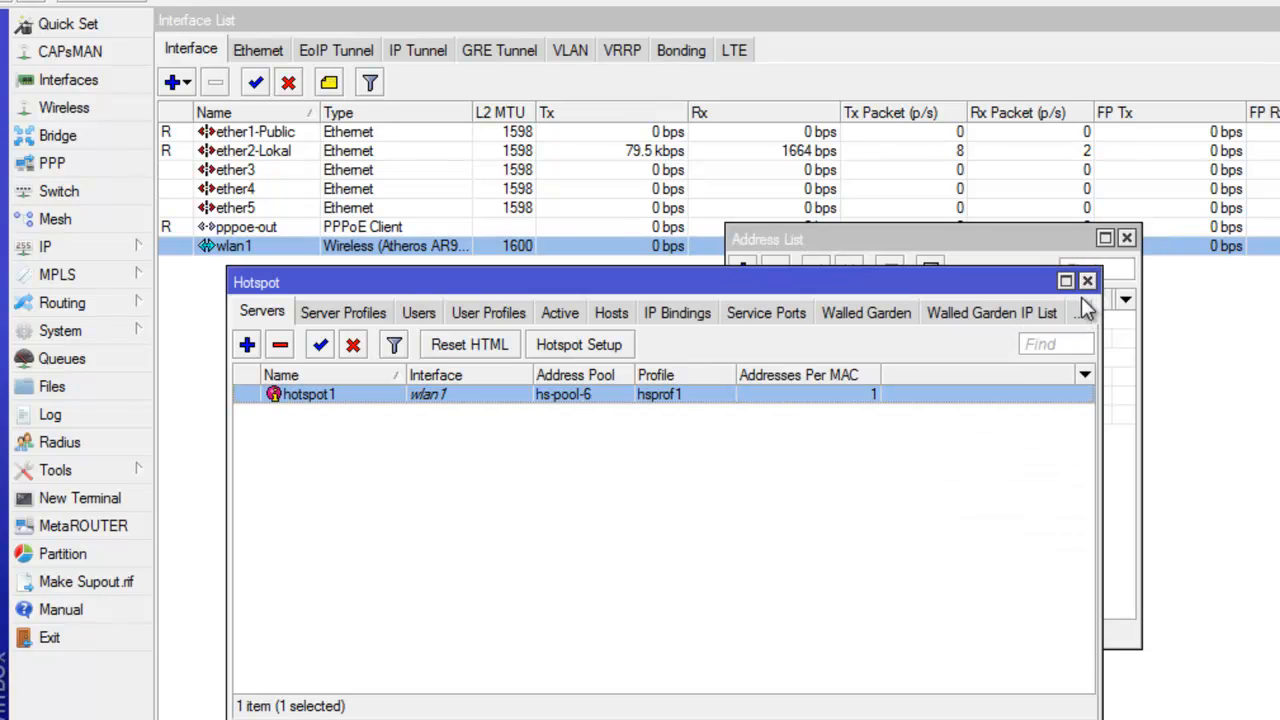
{"action": "left_click", "coordinate": [1066, 281]}
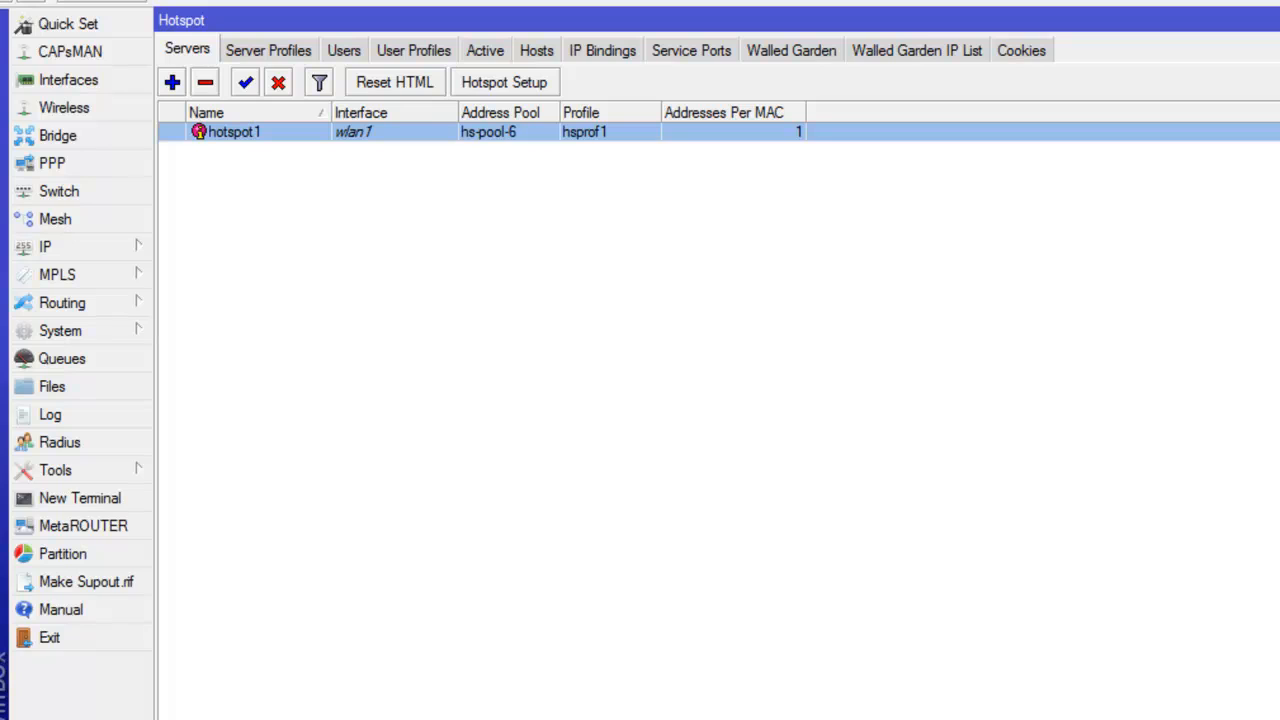
Browse the hotspot's Active, User Profiles, Users and Servers tabs.
{"action": "left_click", "coordinate": [590, 376]}
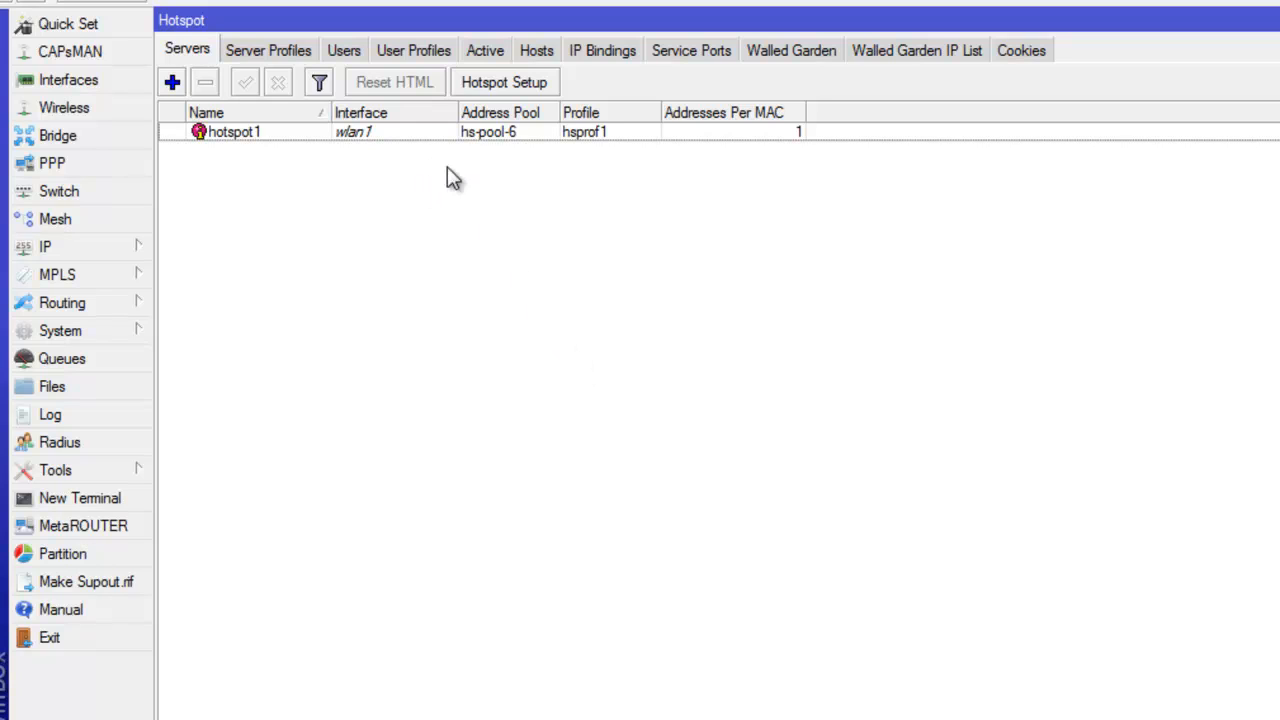
{"action": "left_click", "coordinate": [489, 52]}
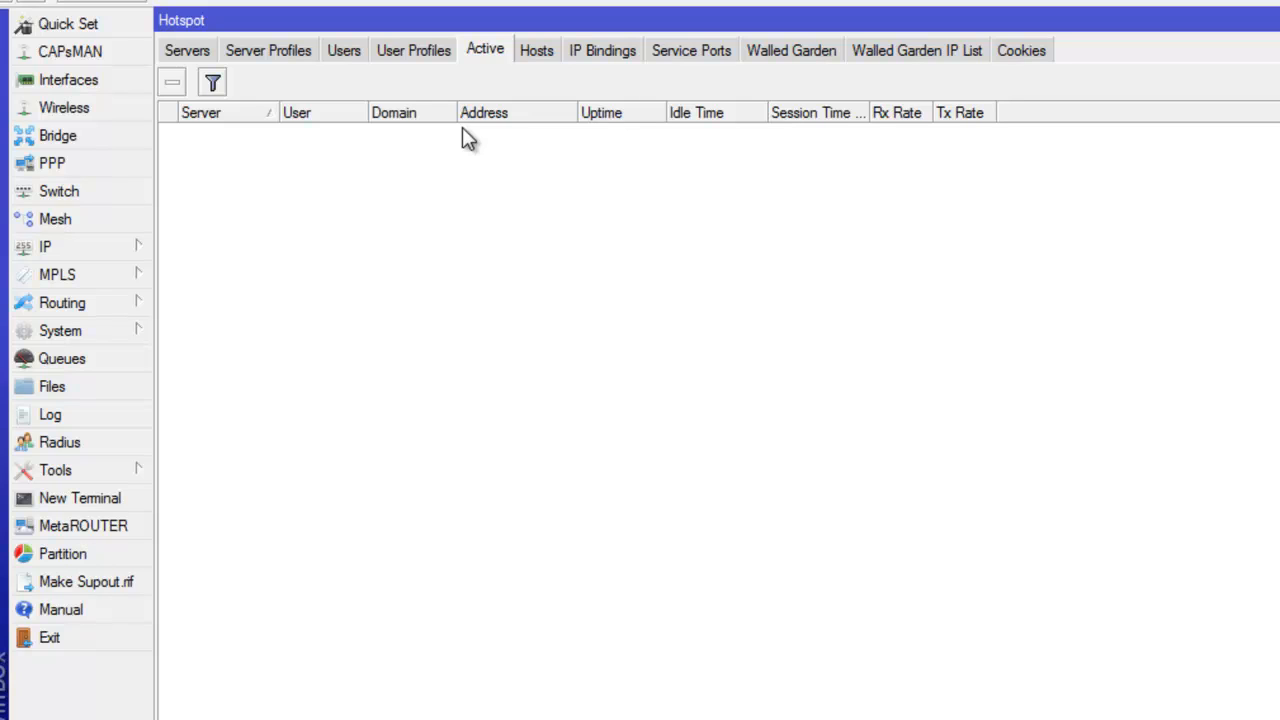
{"action": "left_click", "coordinate": [415, 54]}
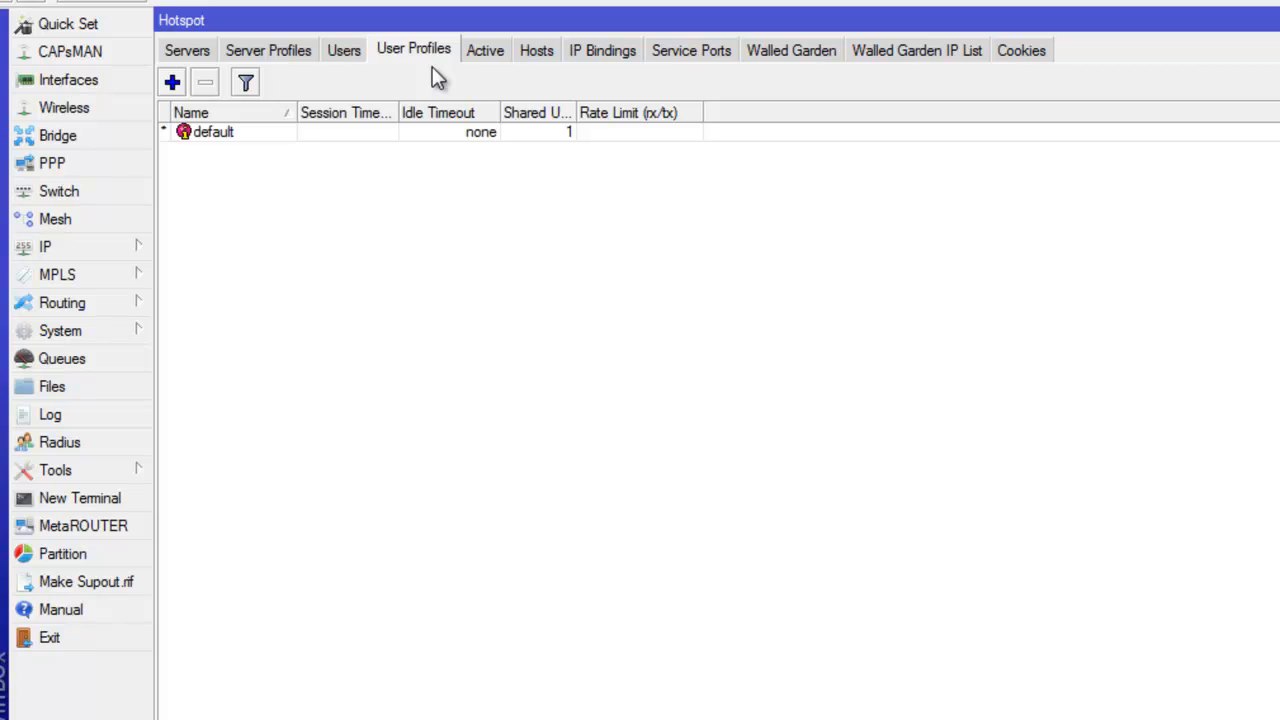
{"action": "left_click", "coordinate": [340, 52]}
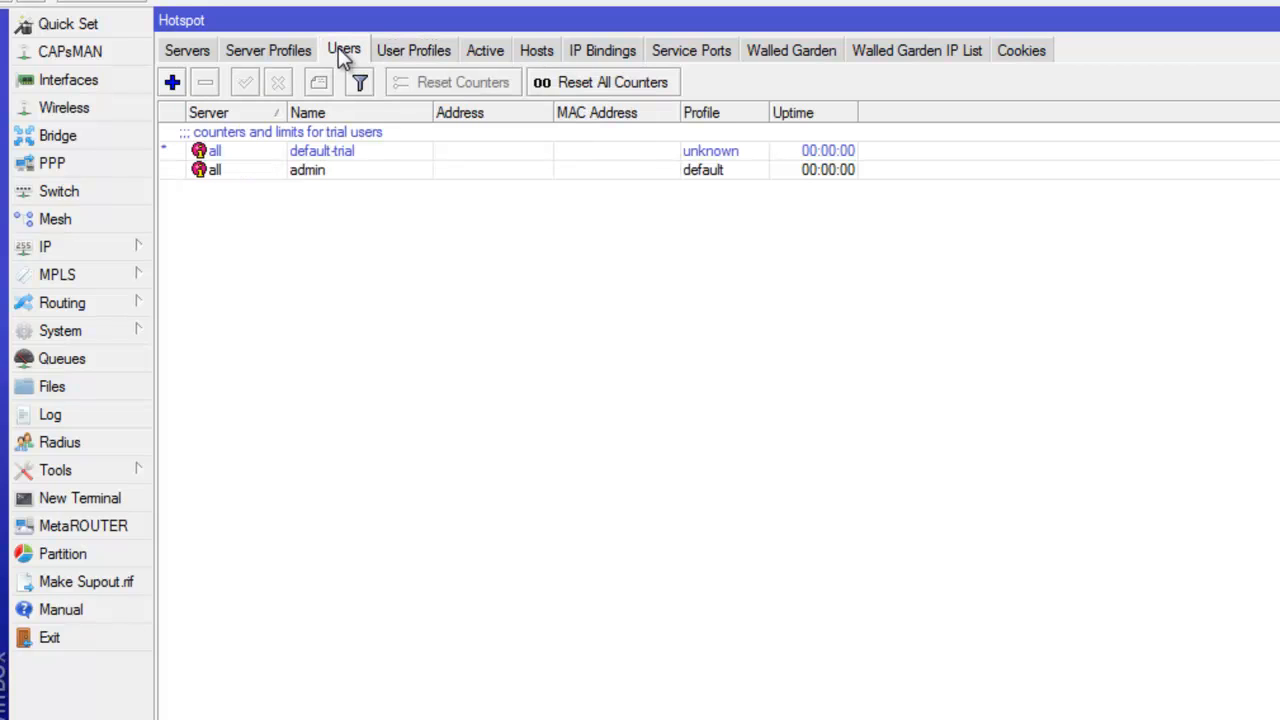
{"action": "left_click", "coordinate": [188, 50]}
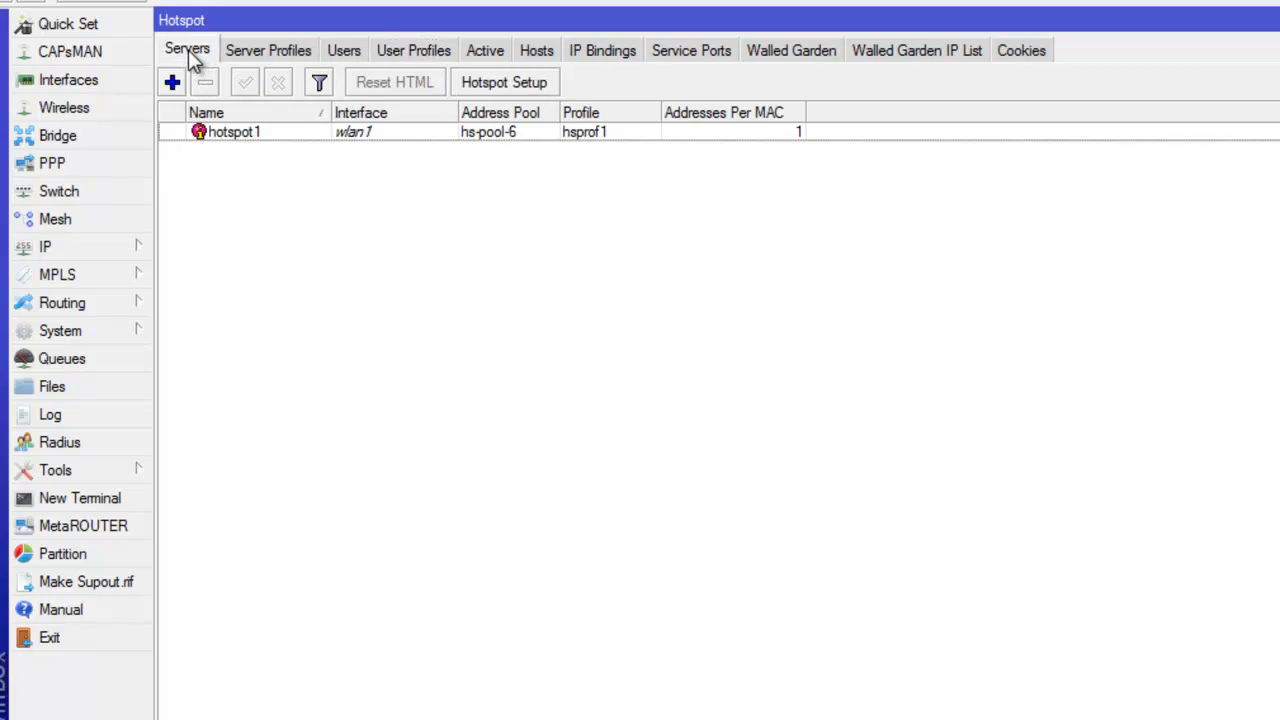
Review the hsprof1 server profile settings, then return to the Active sessions list.
{"action": "left_click", "coordinate": [370, 146]}
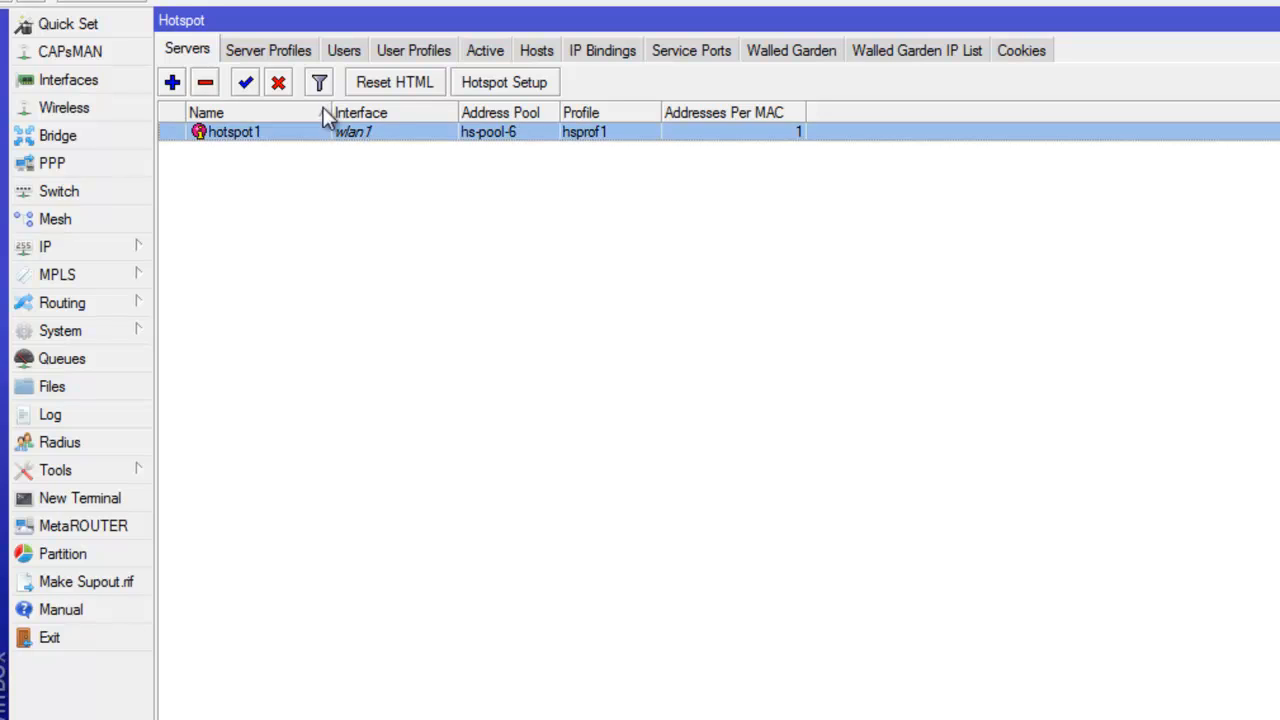
{"action": "left_click", "coordinate": [271, 52]}
{"action": "double_click", "coordinate": [268, 150]}
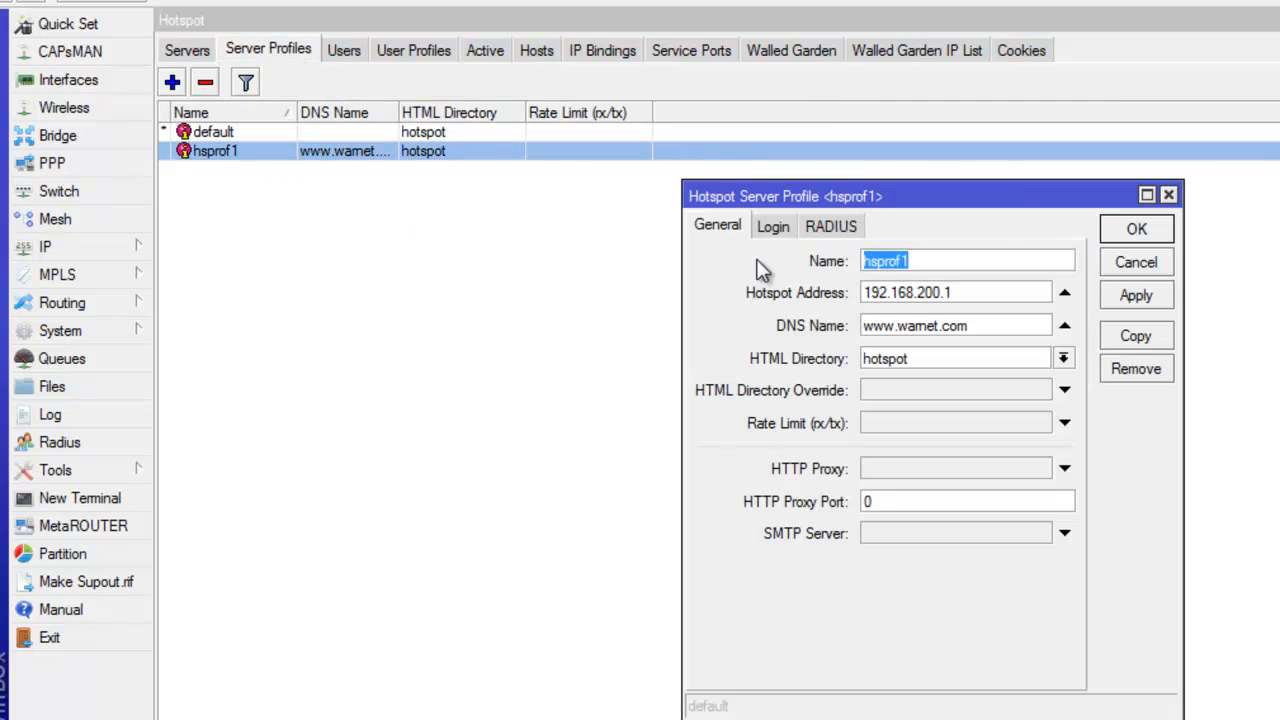
{"action": "left_click", "coordinate": [1135, 230]}
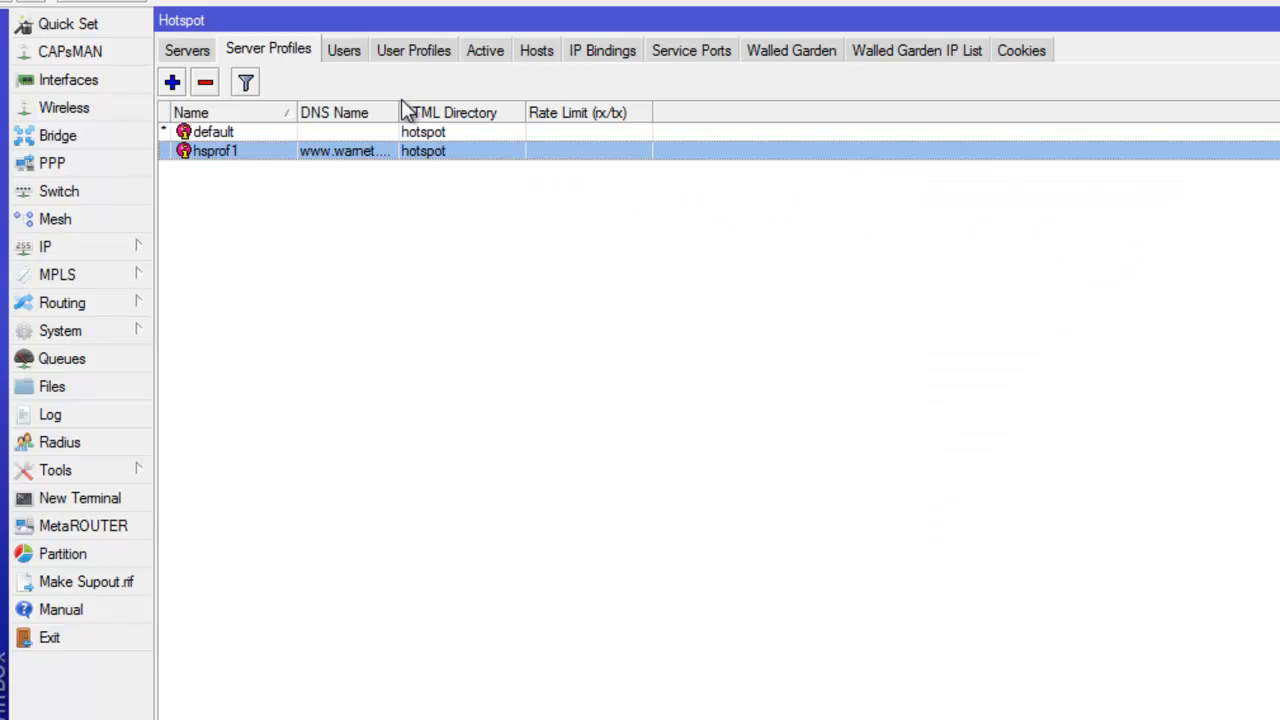
{"action": "left_click", "coordinate": [486, 55]}
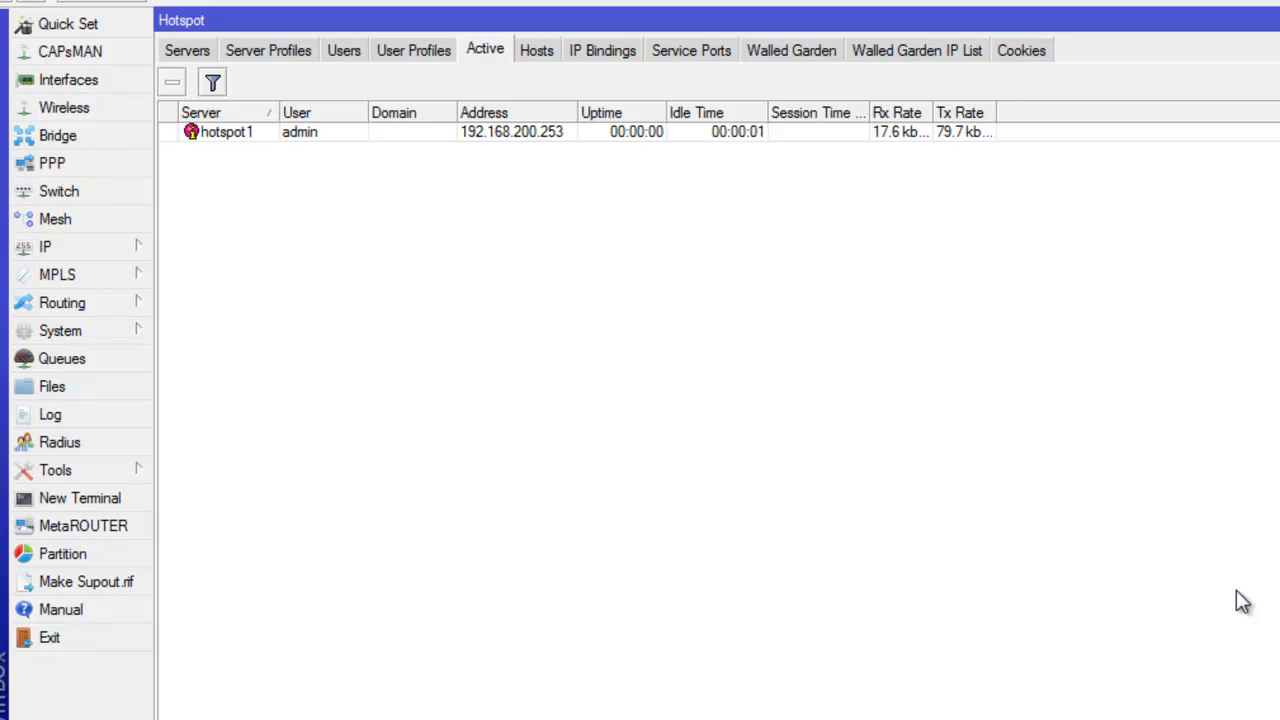
Select admin's active session, return to Servers, then go to the Interface List.
{"action": "left_click", "coordinate": [433, 136]}
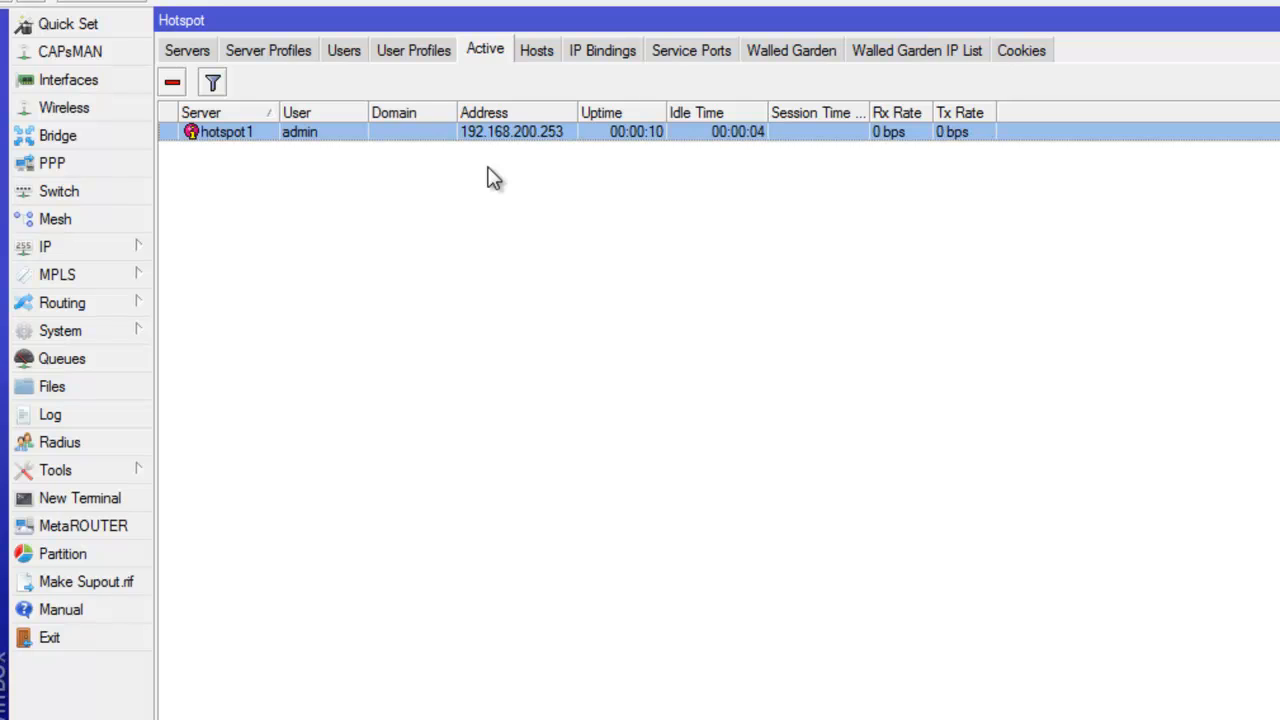
{"action": "left_click", "coordinate": [190, 51]}
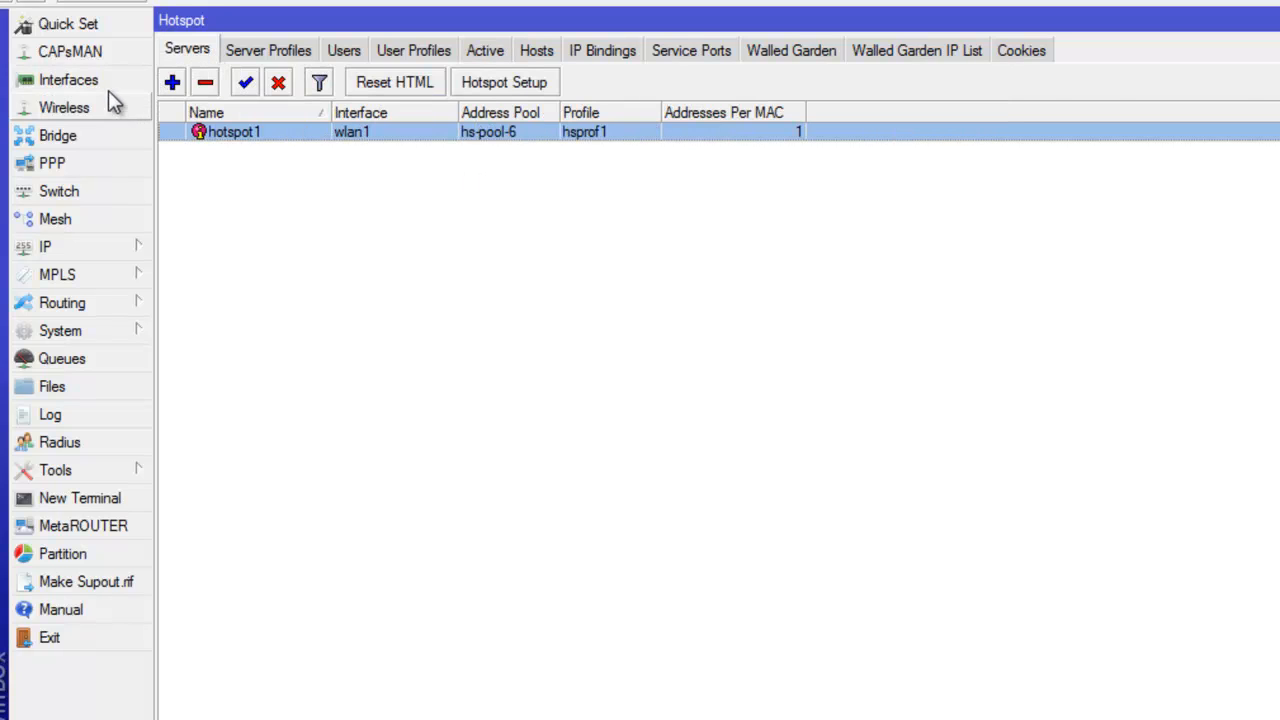
{"action": "left_click", "coordinate": [85, 84]}
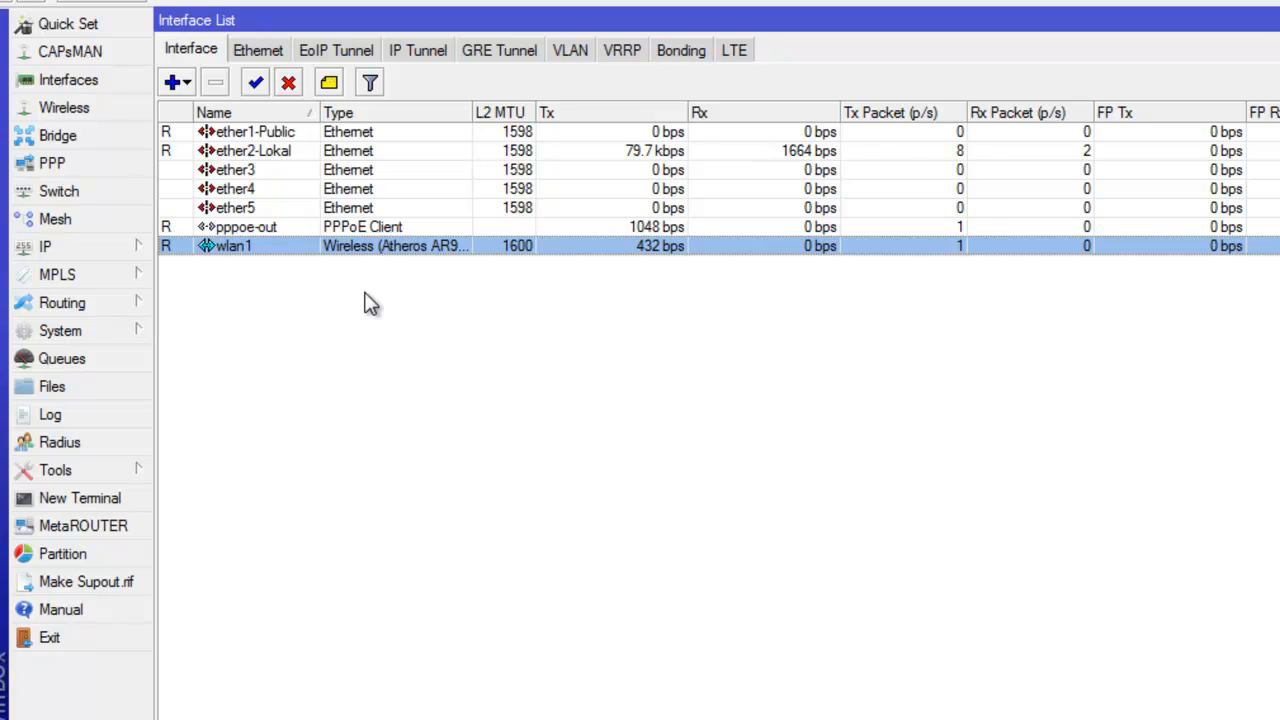